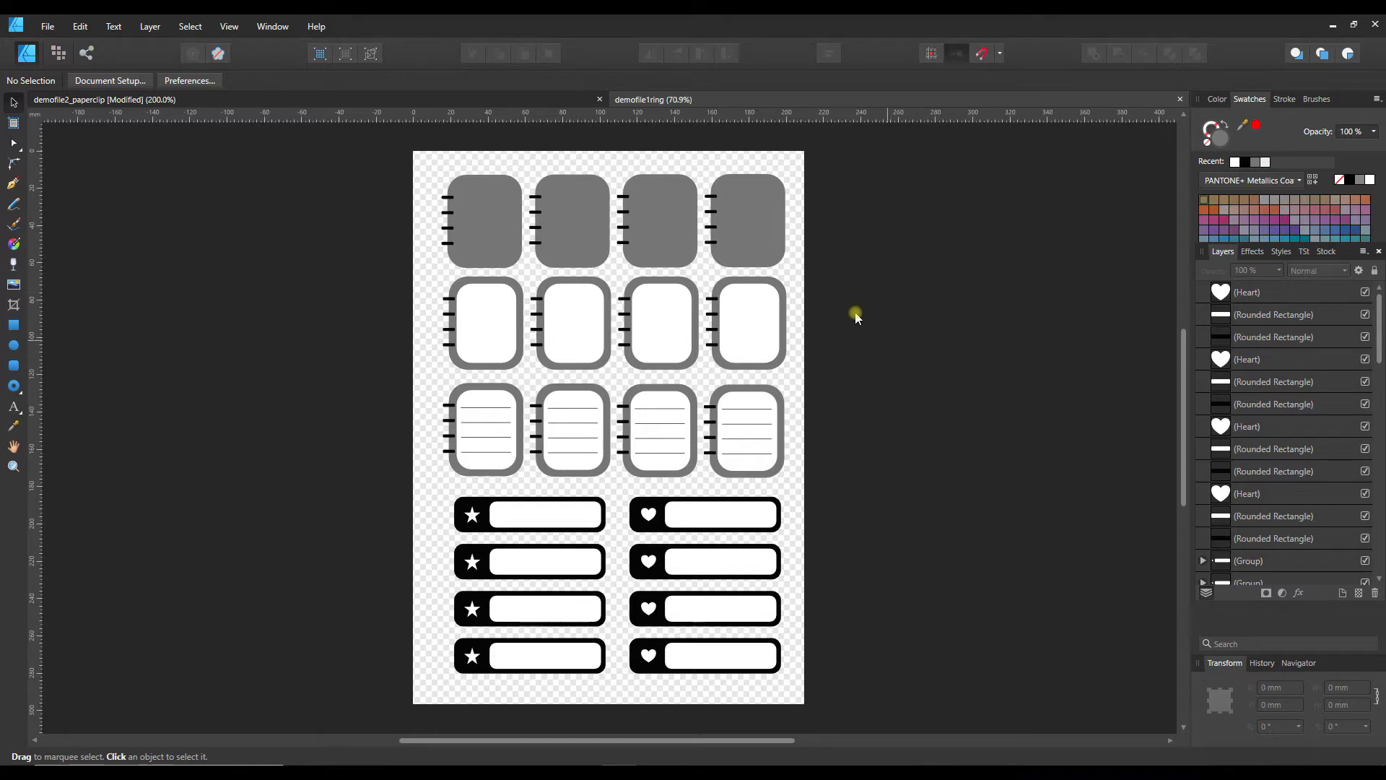
Select the top-right grey rounded-rectangle notebook sticker with the Move Tool
click(765, 240)
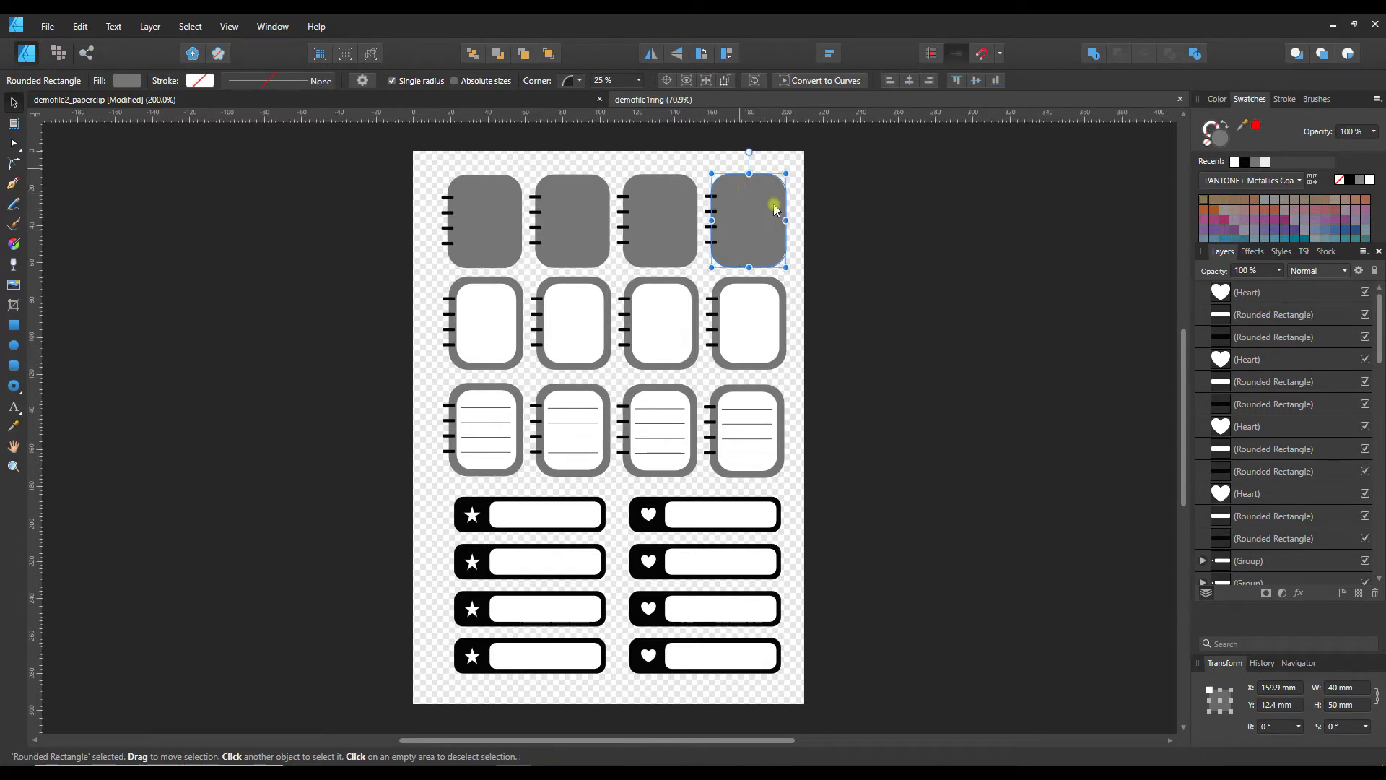
Fill the top-right notebook sticker with a soft lavender blue, then deselect it
click(125, 80)
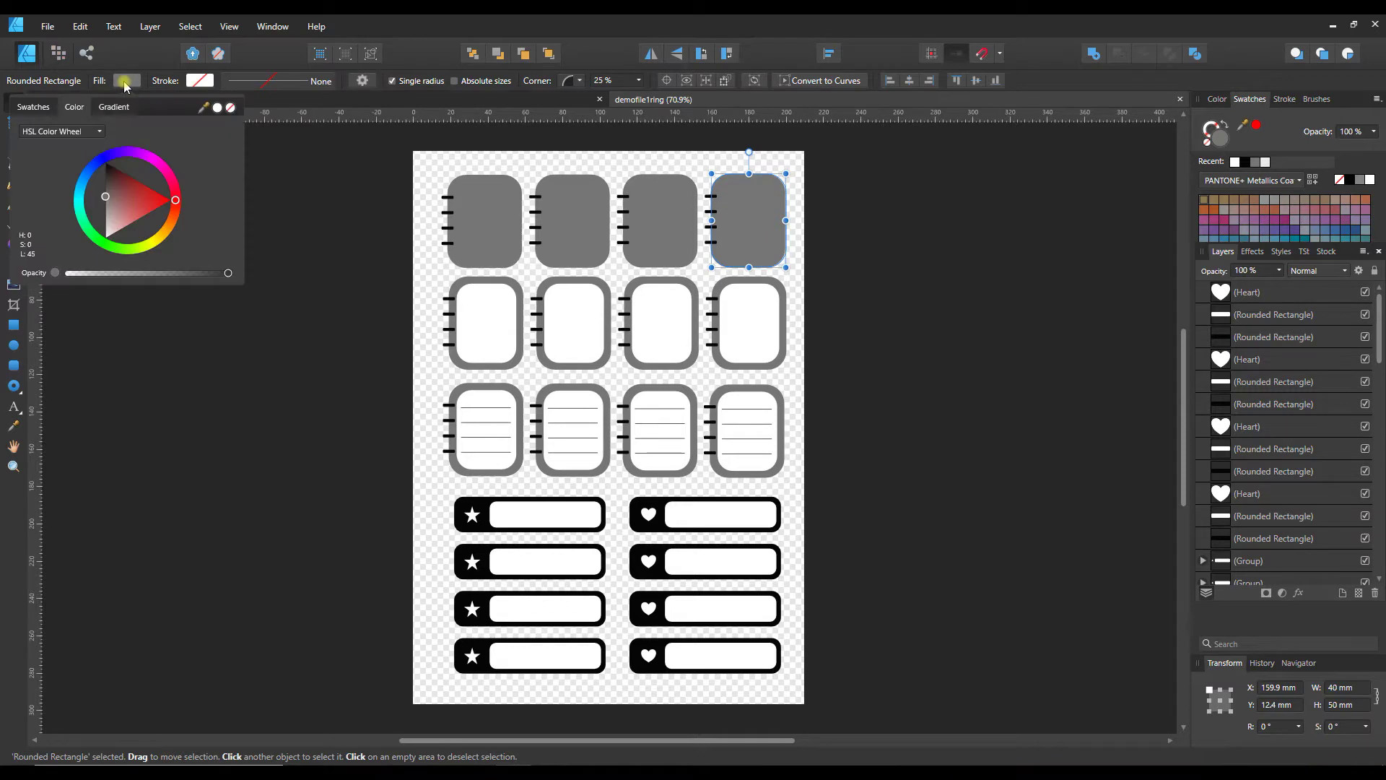
click(96, 165)
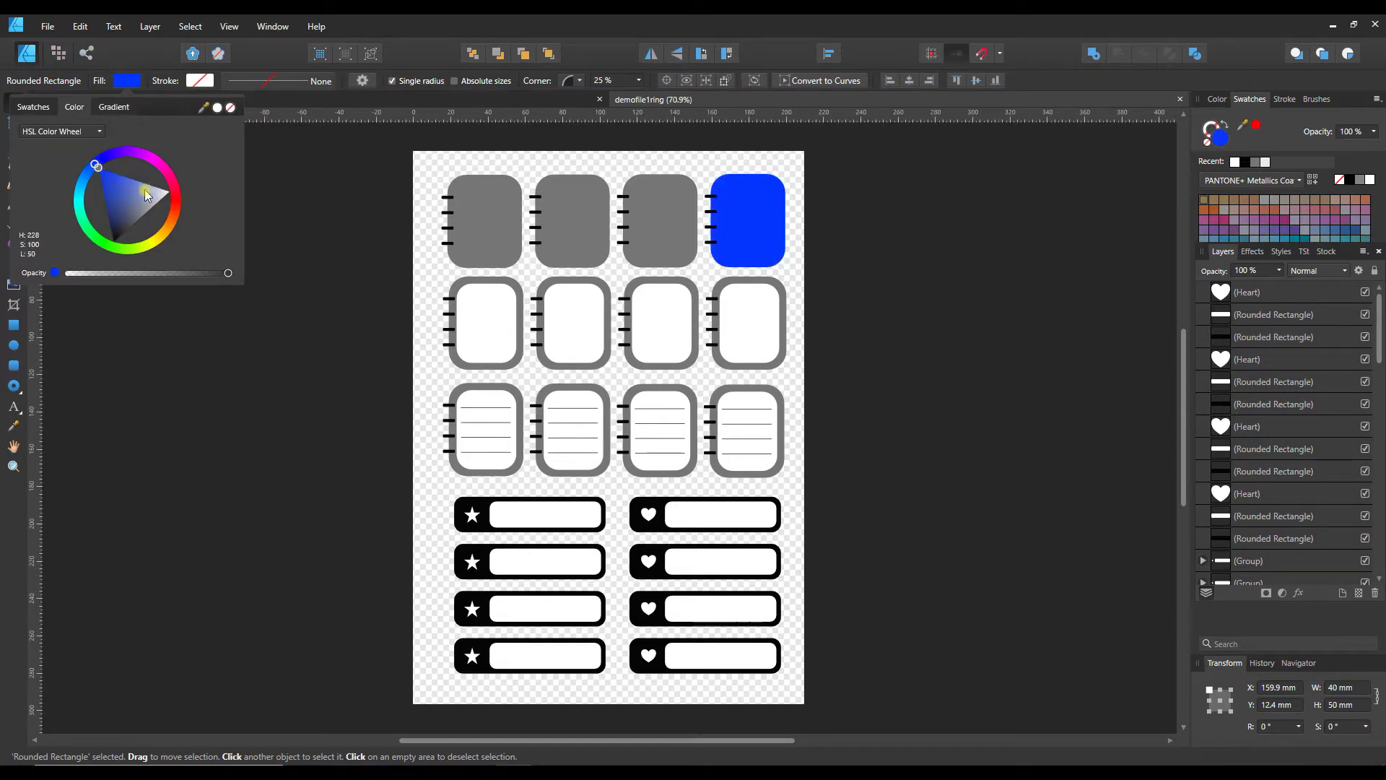
click(129, 195)
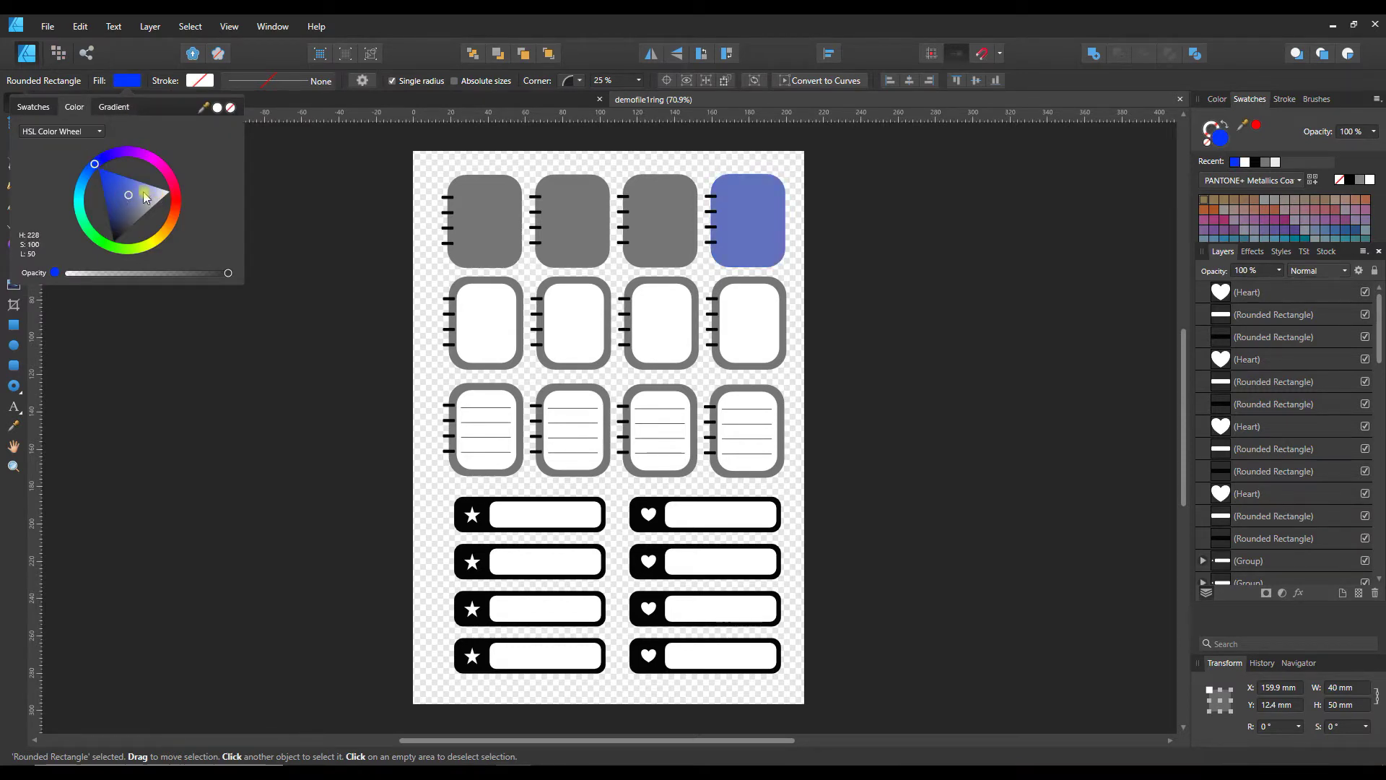
click(135, 195)
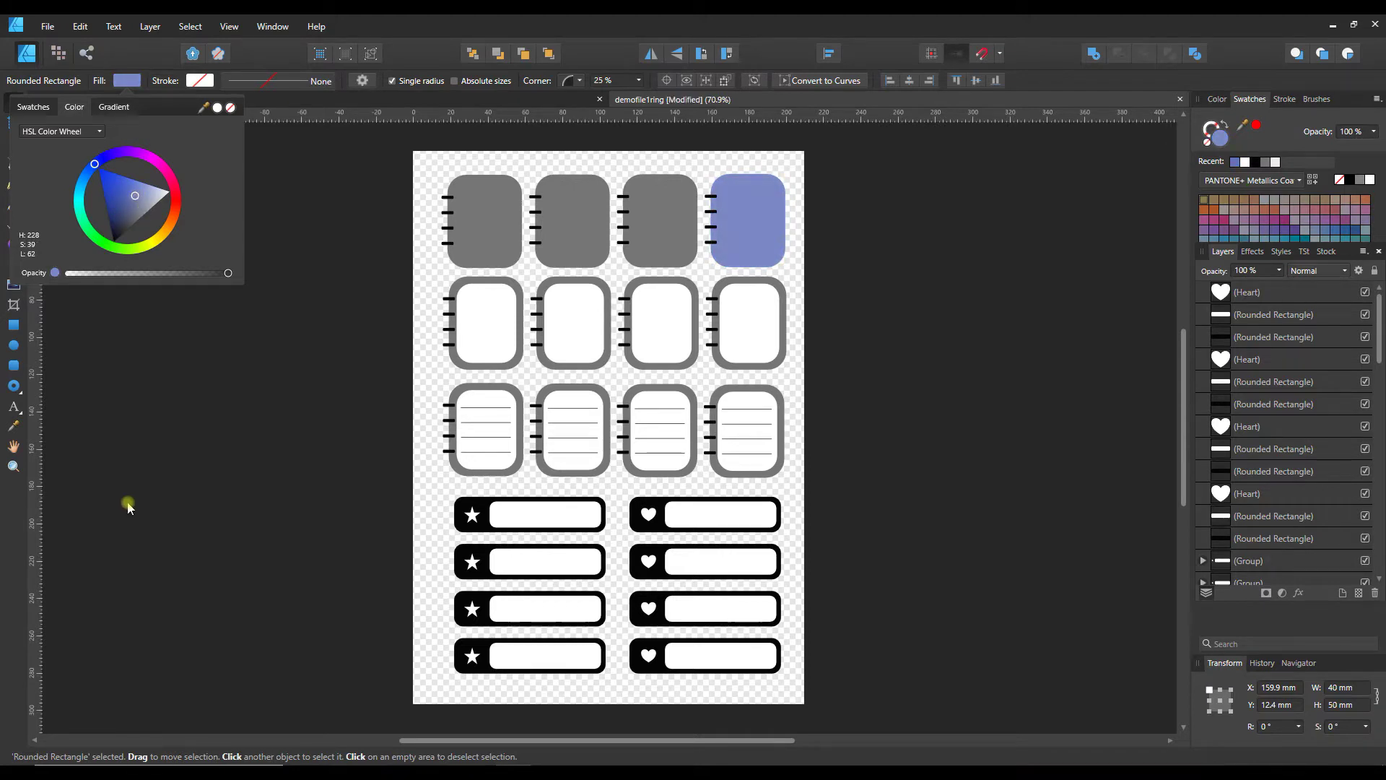
click(157, 498)
click(160, 499)
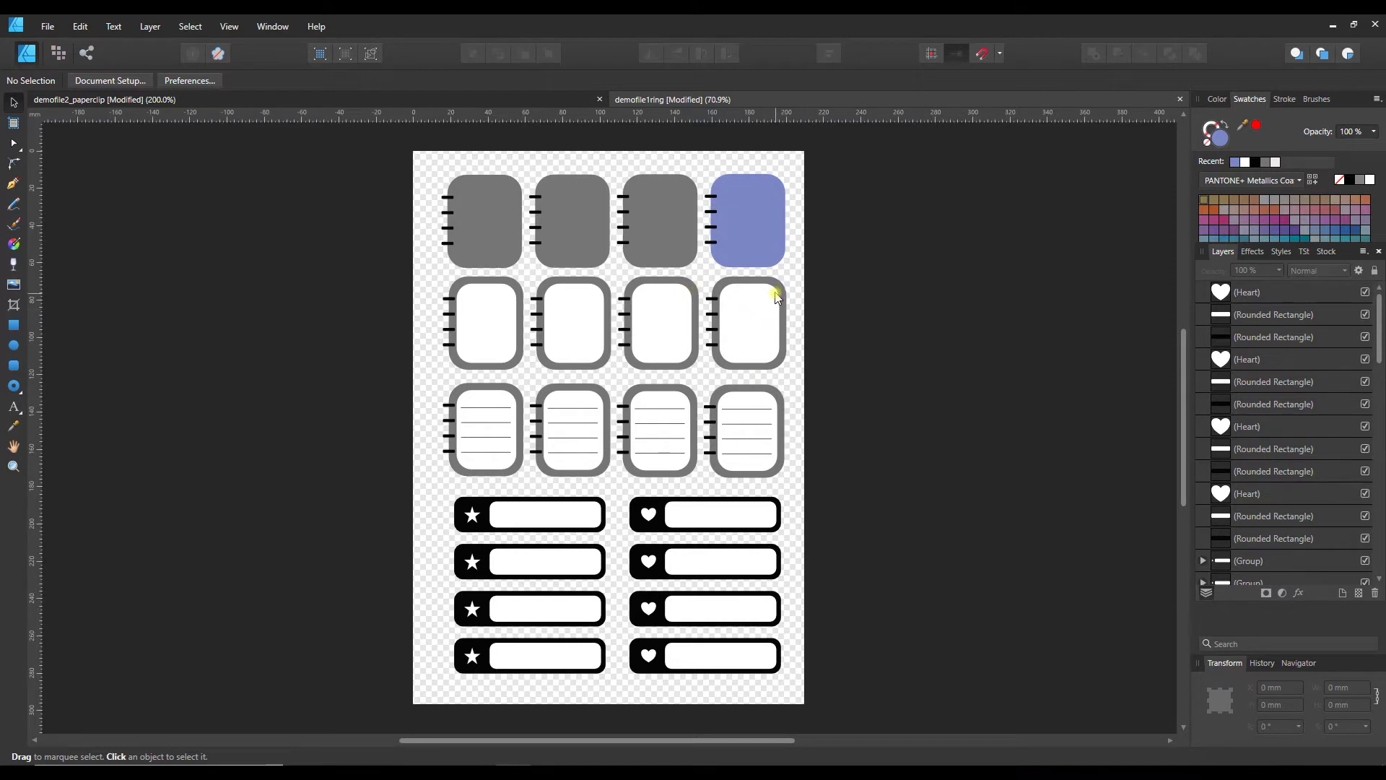
Apply the recent lavender swatch to the row 2 and 3 right notebooks and top star and heart labels
click(785, 345)
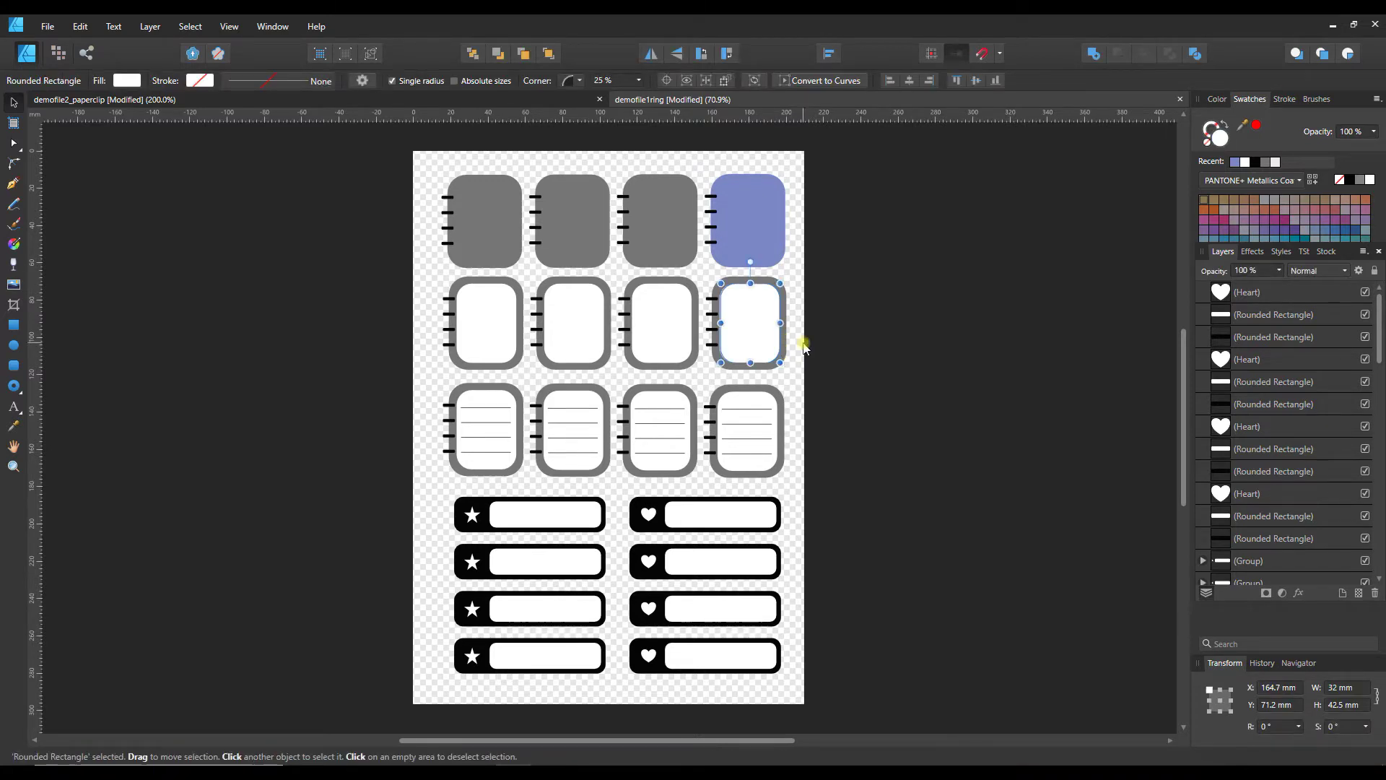
click(805, 347)
click(786, 361)
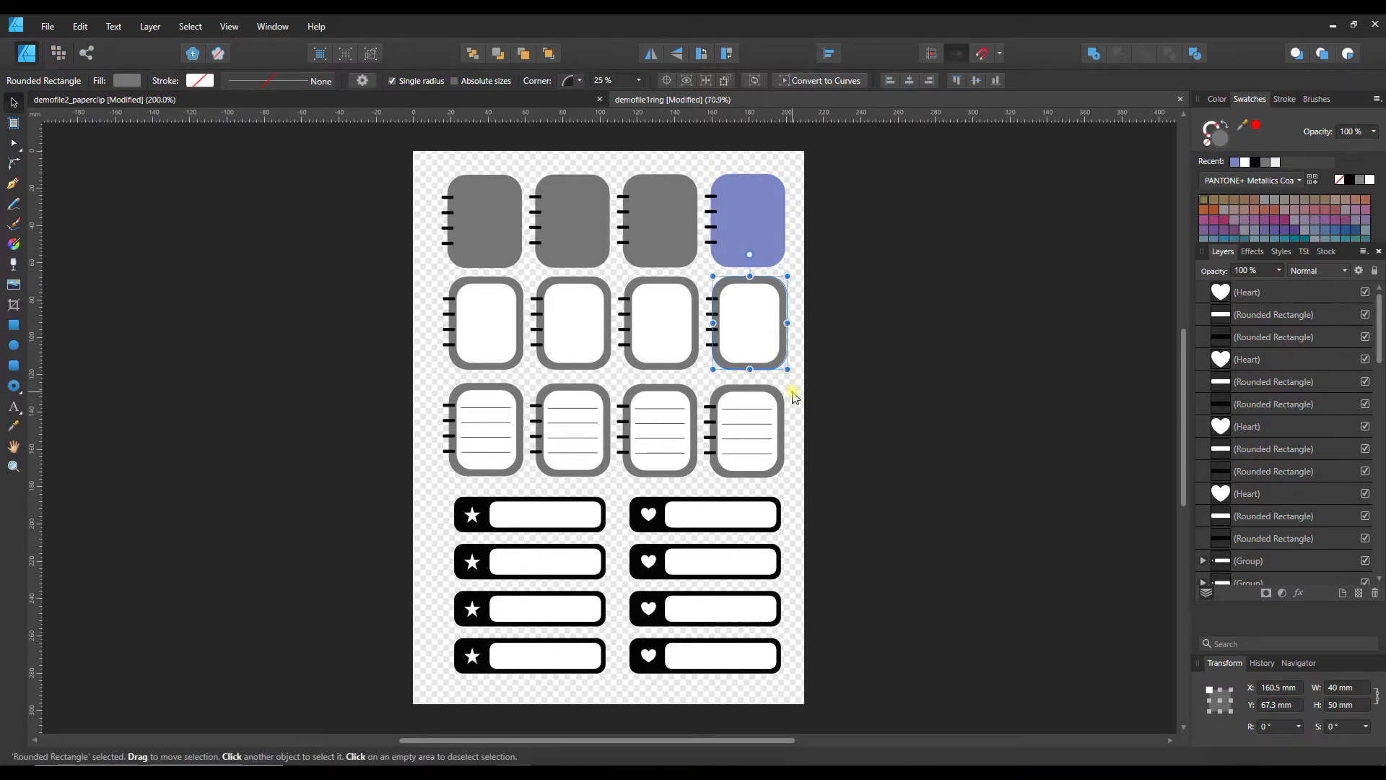
shift+click(781, 476)
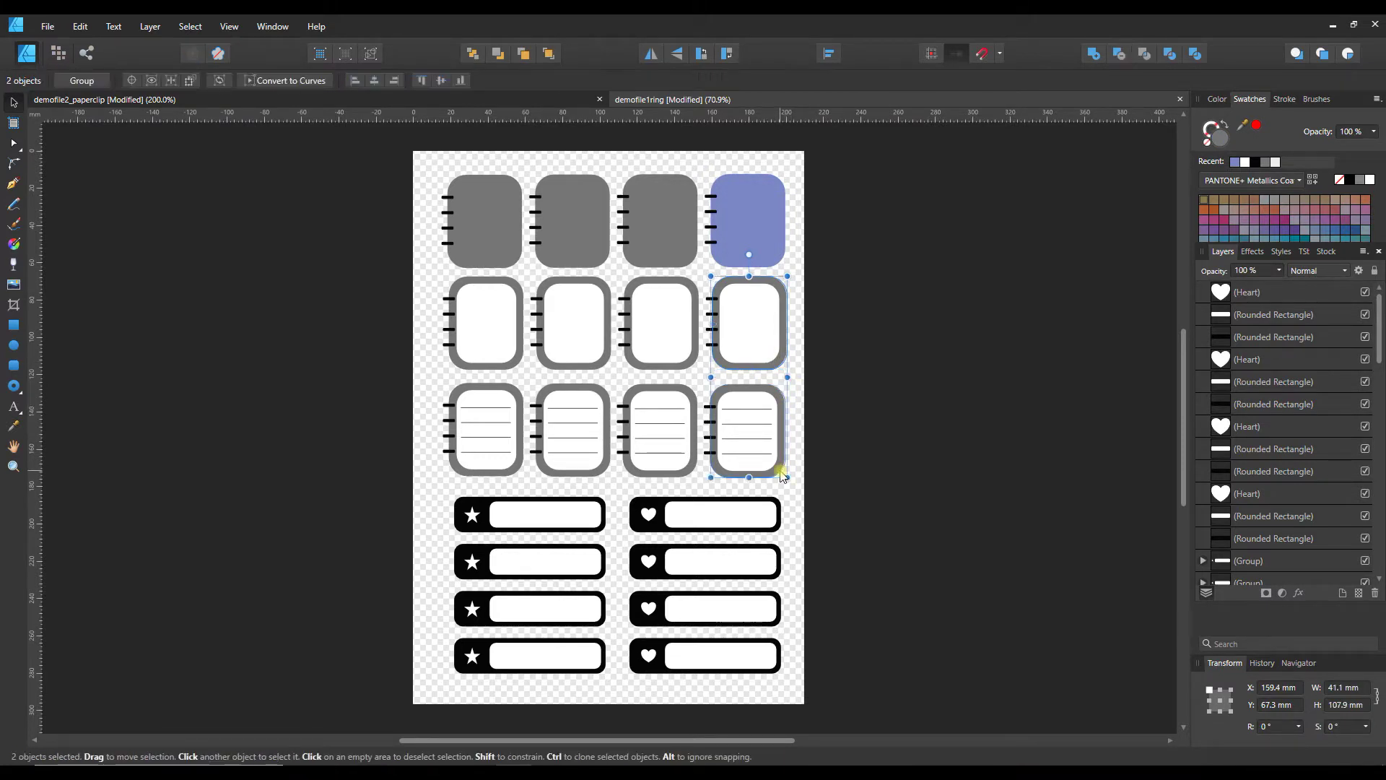
shift+click(648, 528)
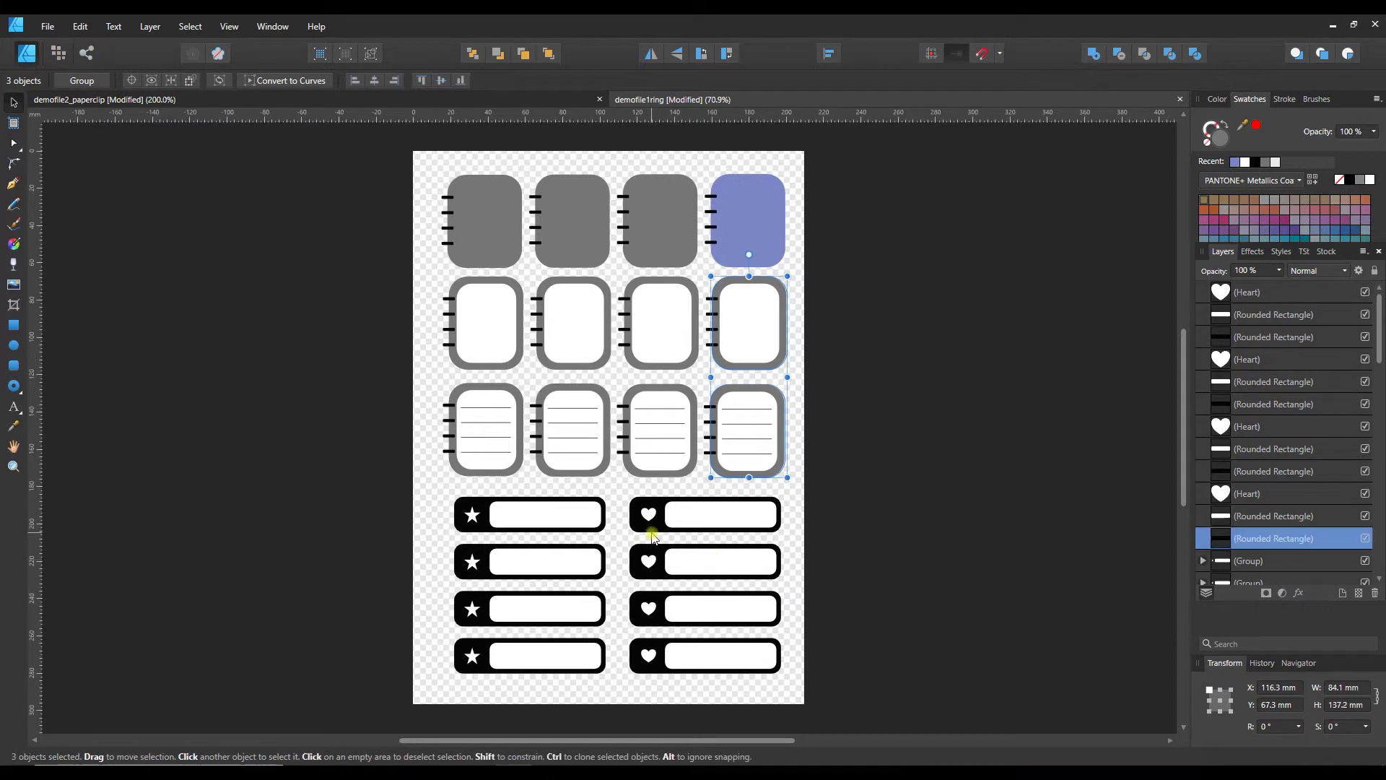
shift+click(482, 529)
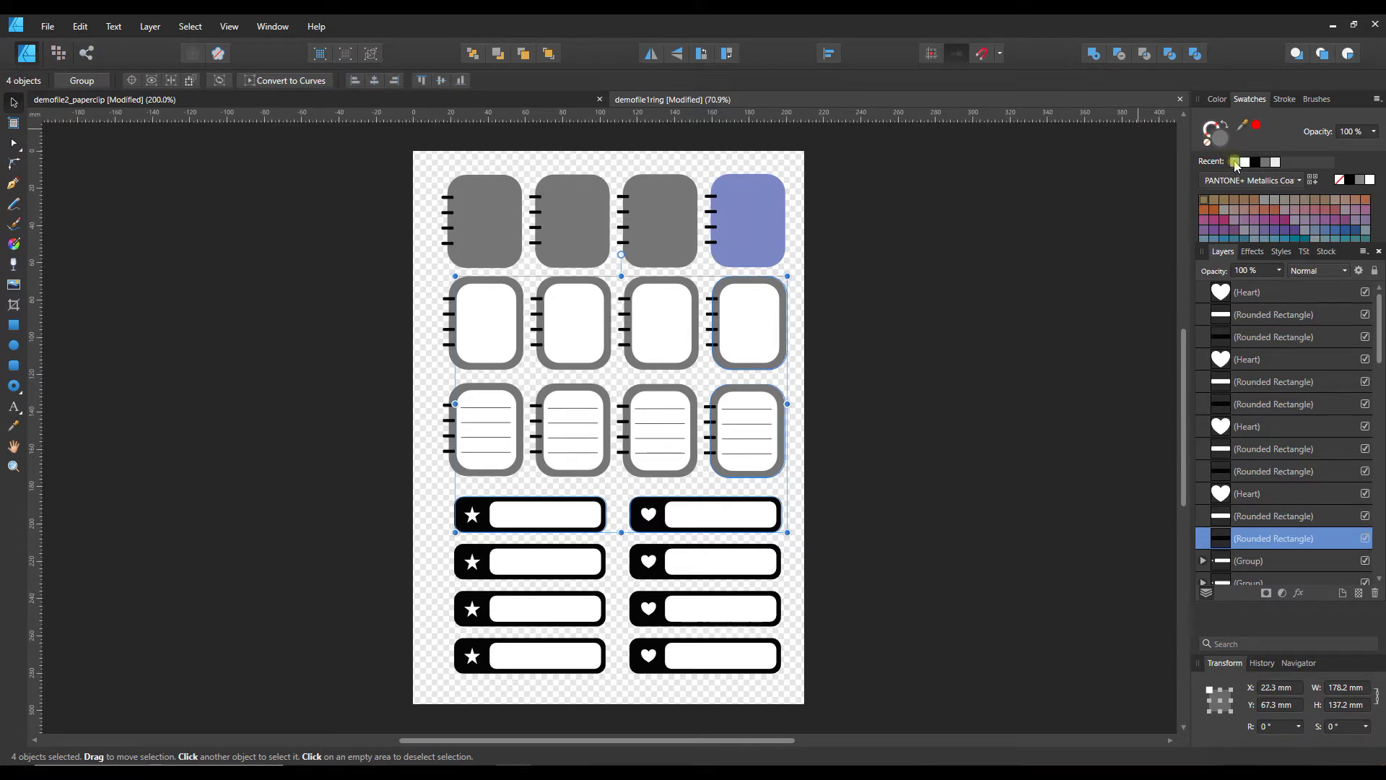
click(1235, 163)
click(980, 318)
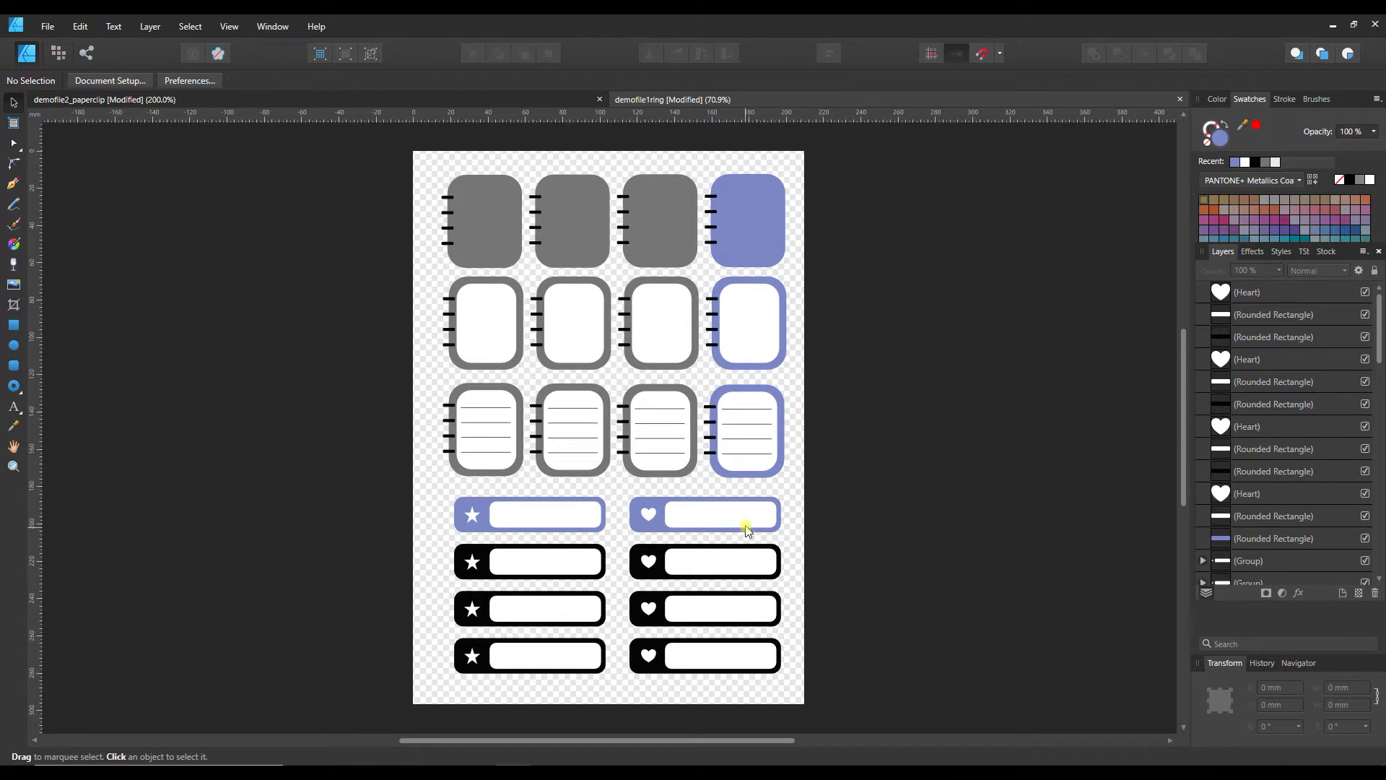
Select the three left-column notebooks together with the second star and heart label bars
click(503, 239)
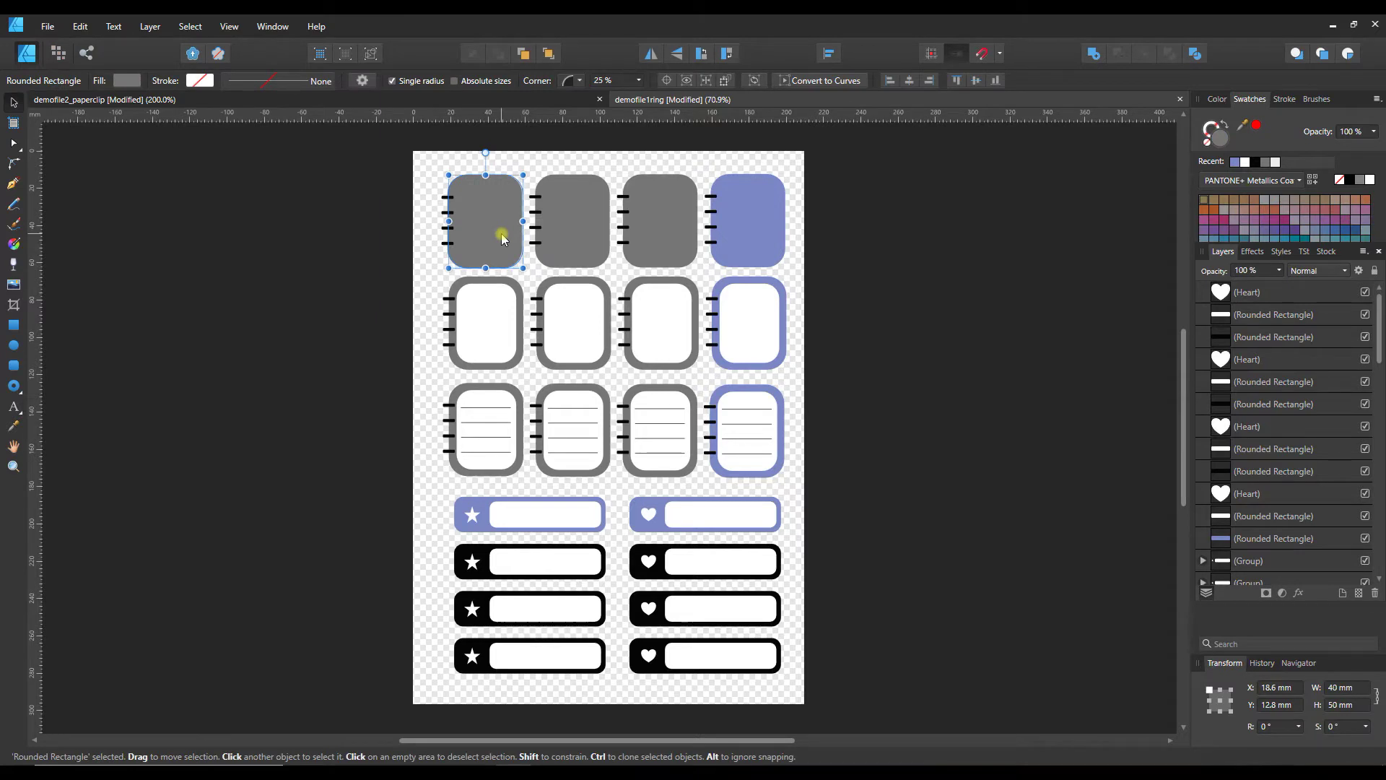
shift+click(520, 364)
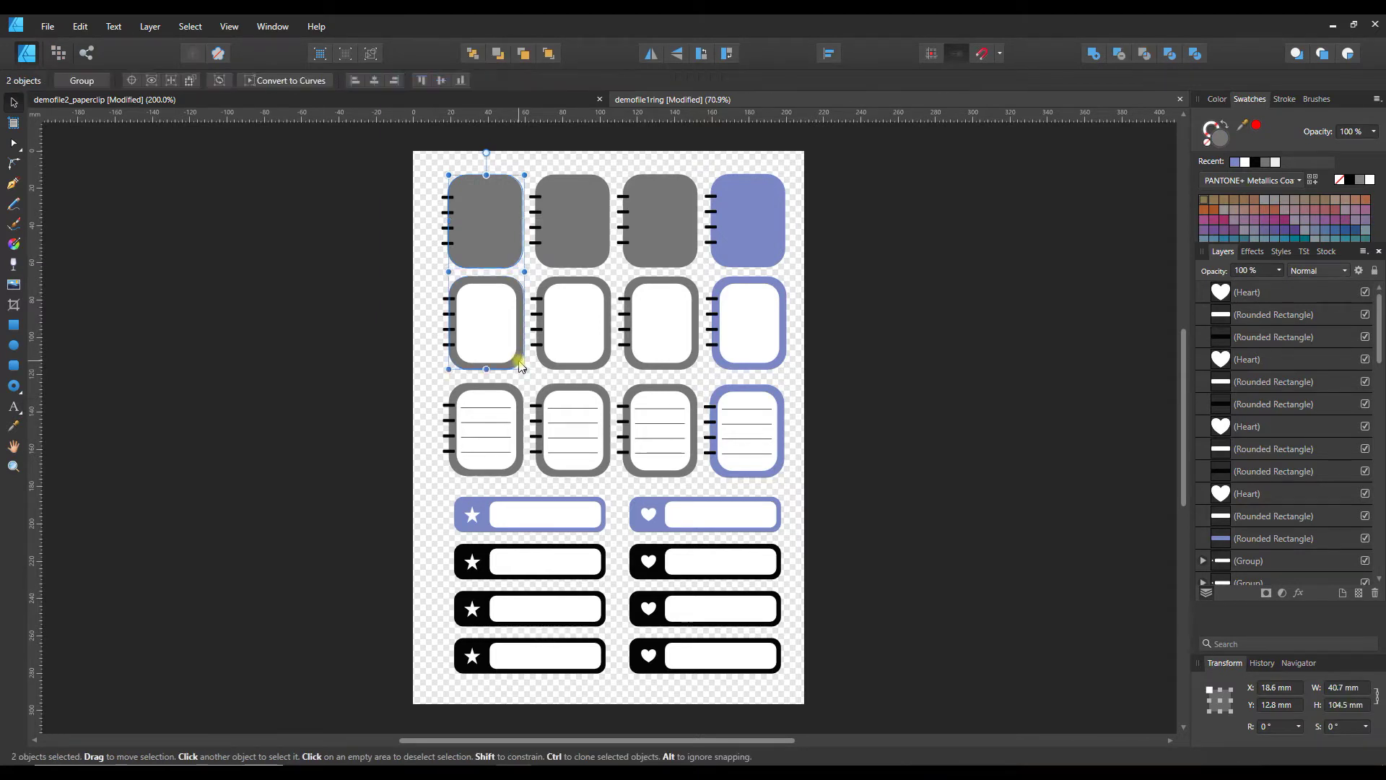
shift+click(507, 473)
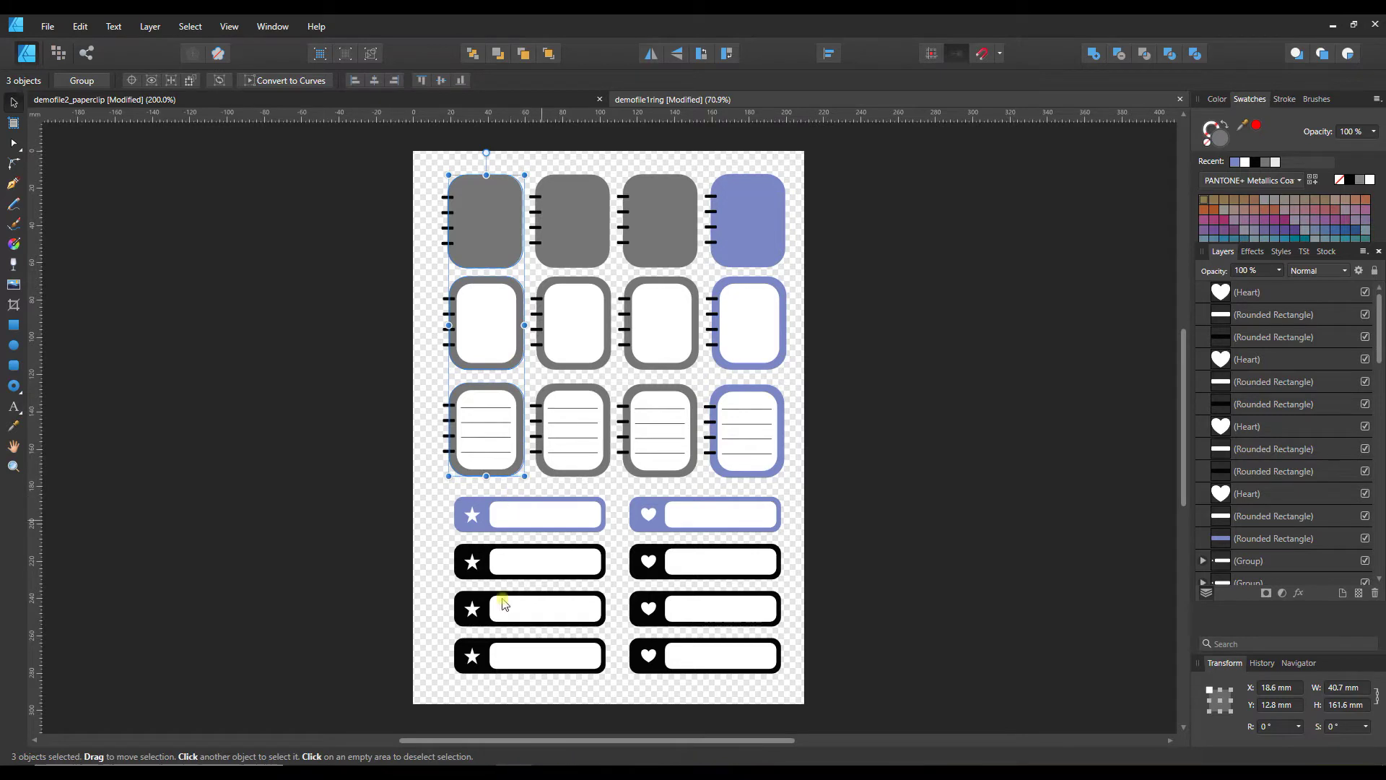
shift+click(486, 568)
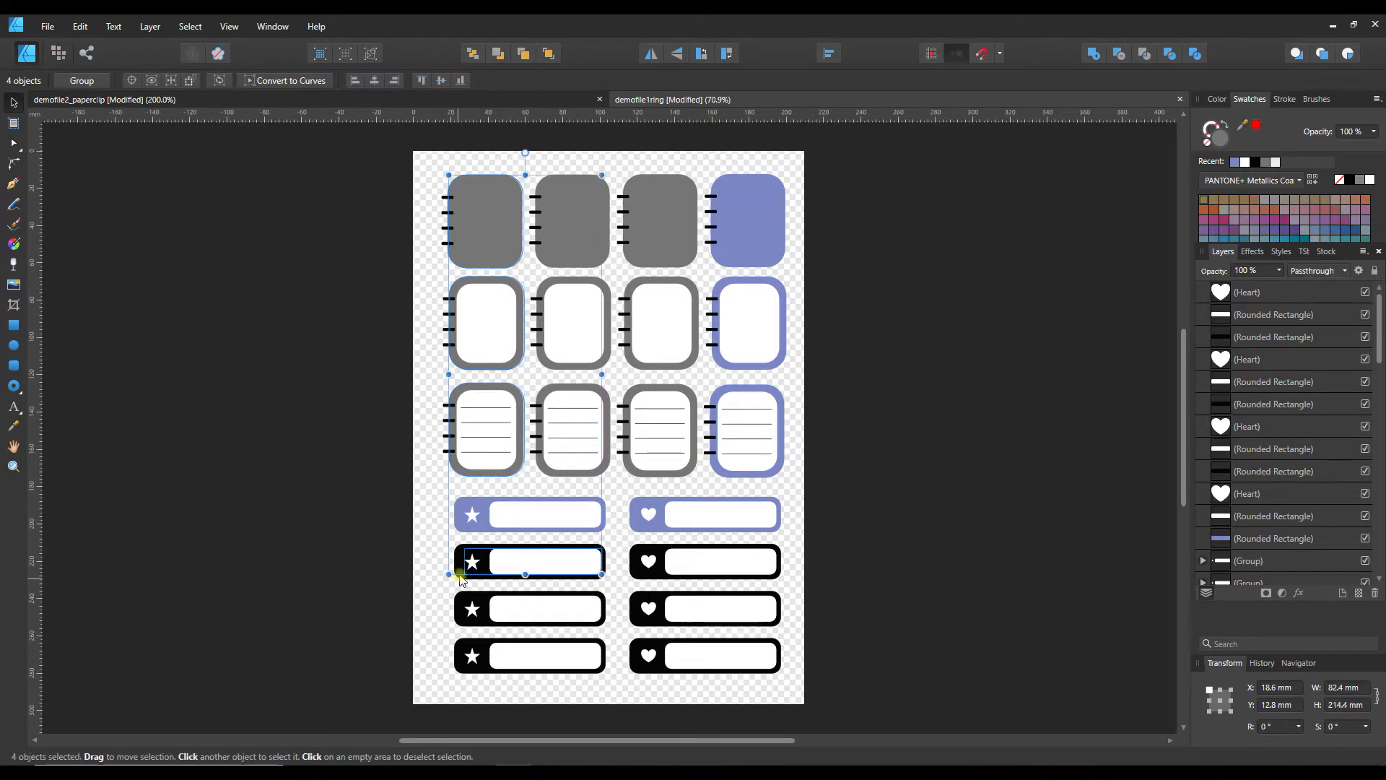
shift+click(498, 567)
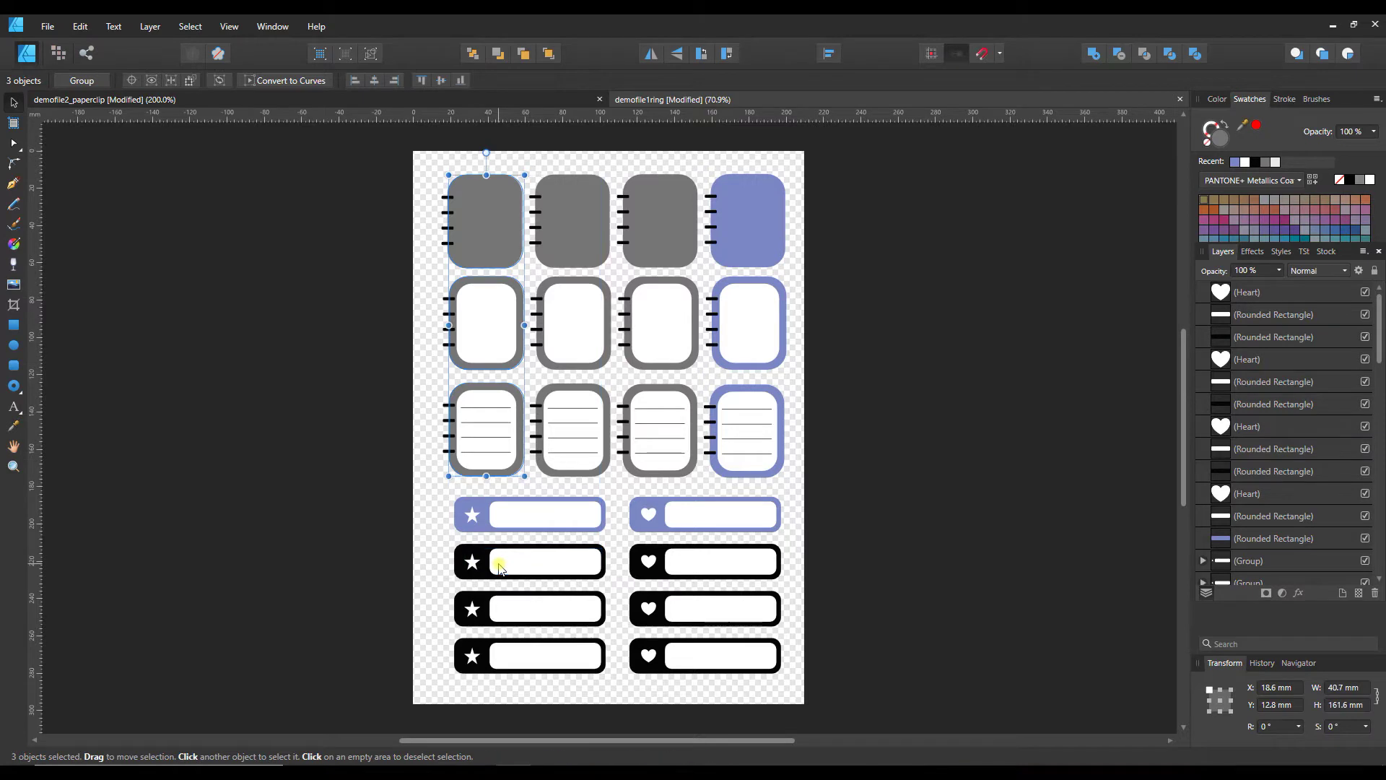
shift+click(457, 570)
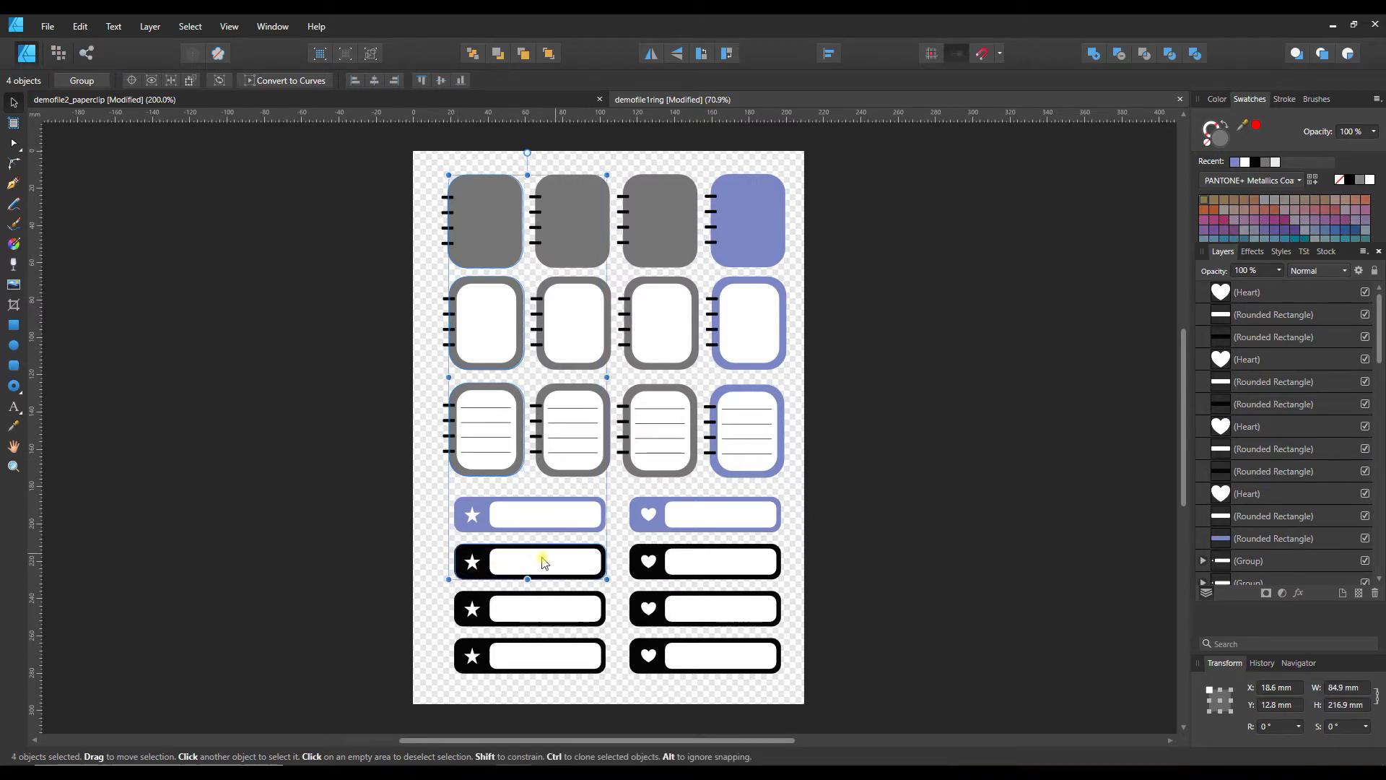
shift+click(638, 578)
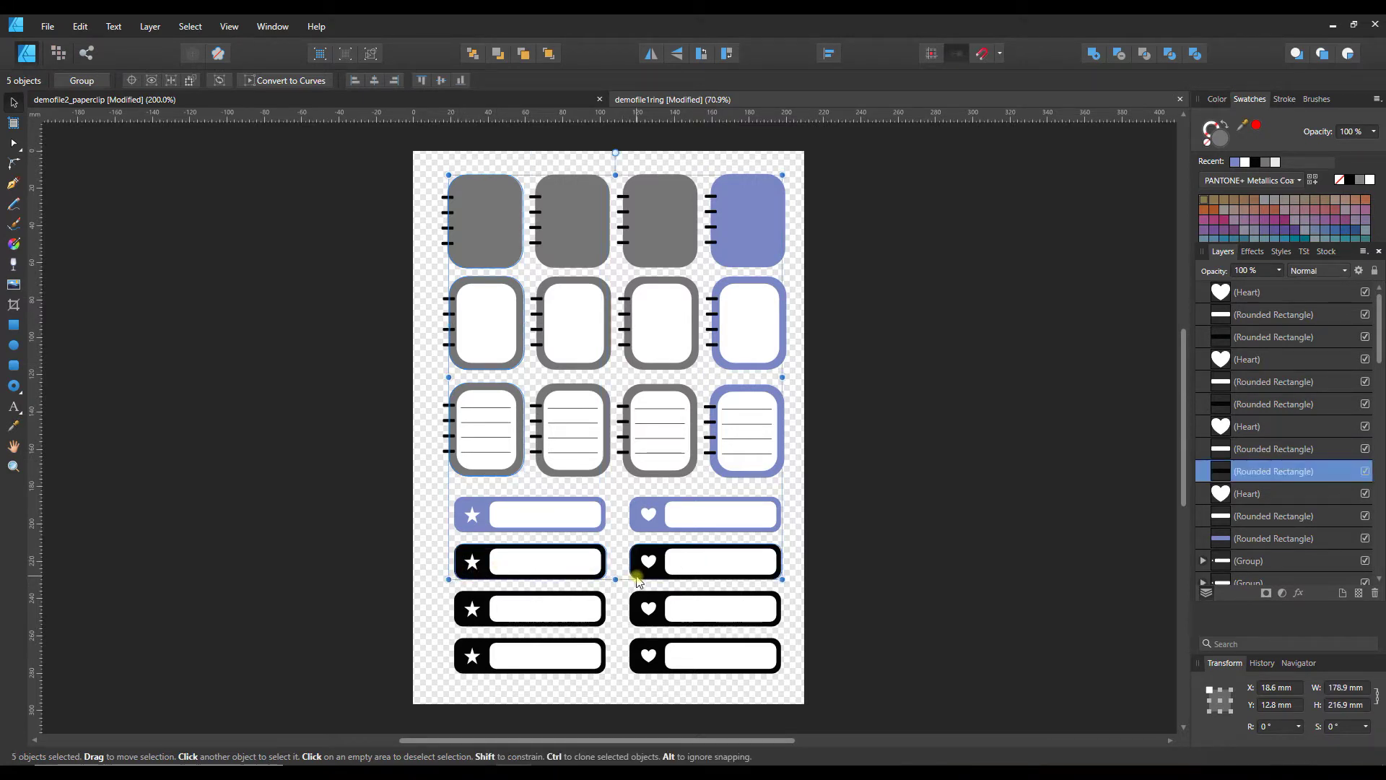
Give the selected shapes a bitmap fill using the rose-quartz JPG from Downloads
click(14, 246)
click(116, 284)
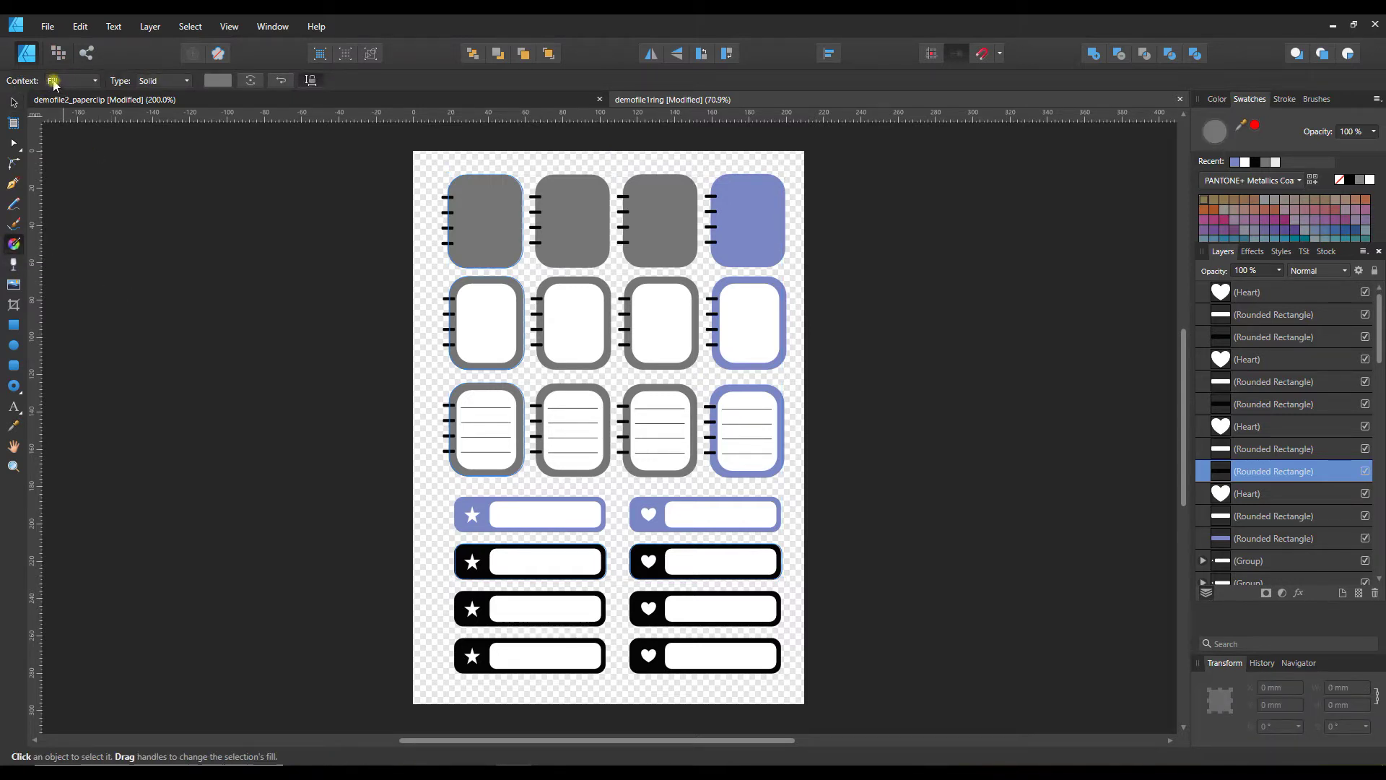
click(176, 81)
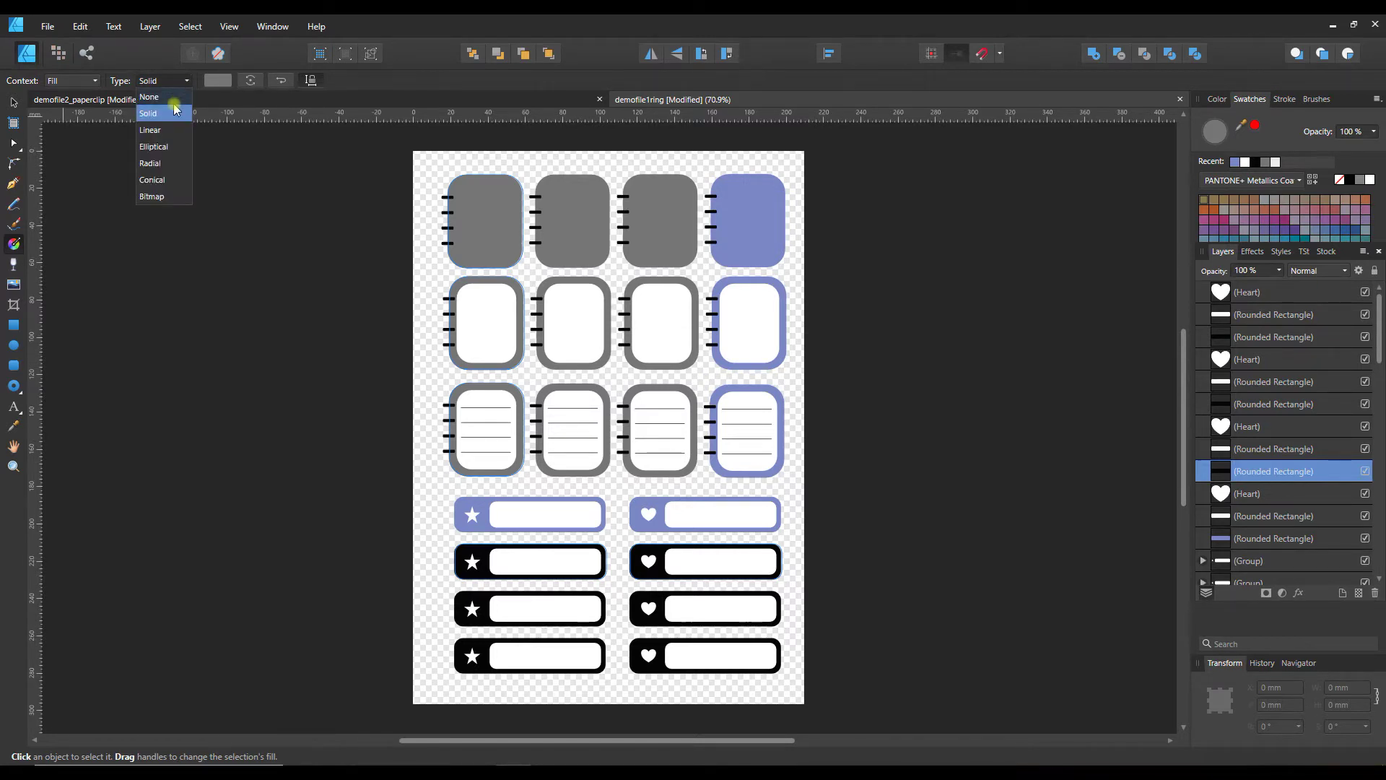
click(152, 196)
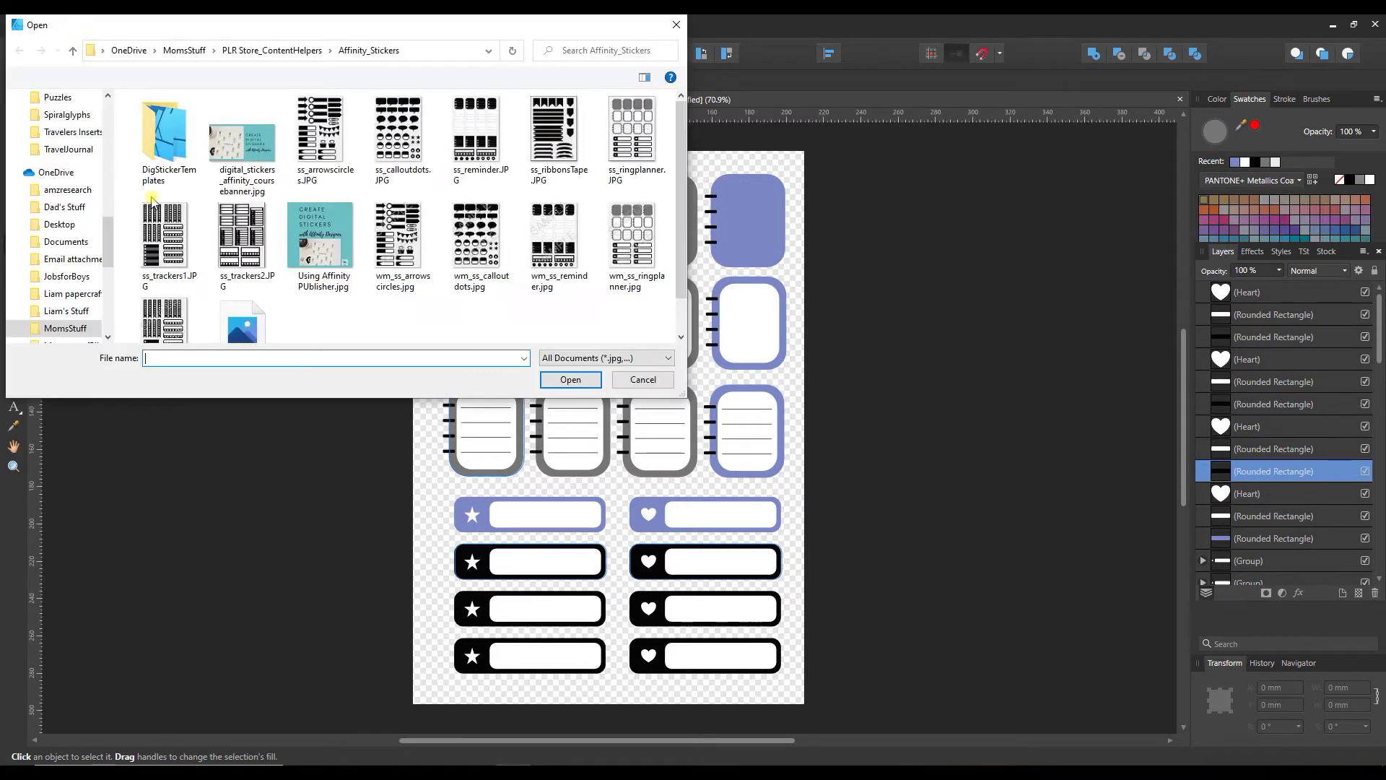
scroll(106, 172, down, 3)
scroll(106, 172, up, 10)
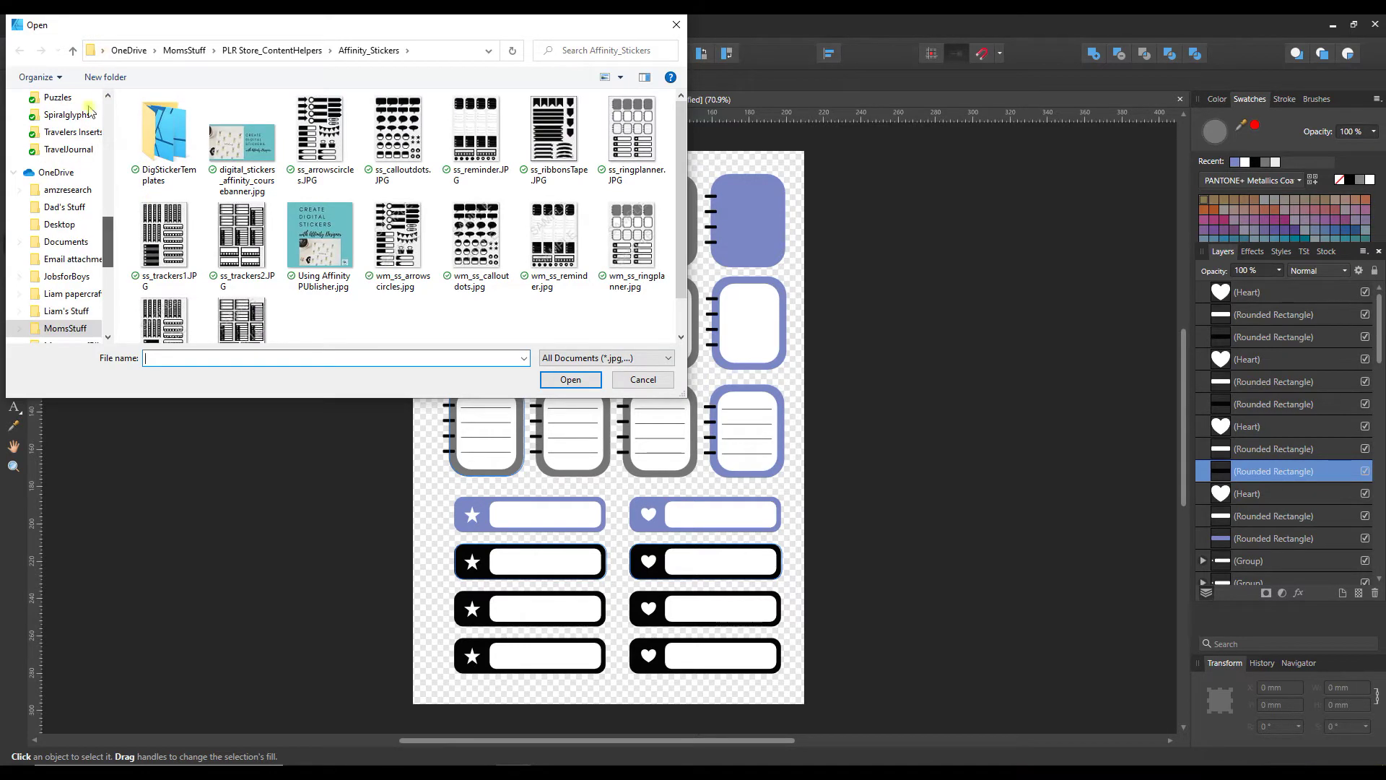
scroll(72, 181, up, 5)
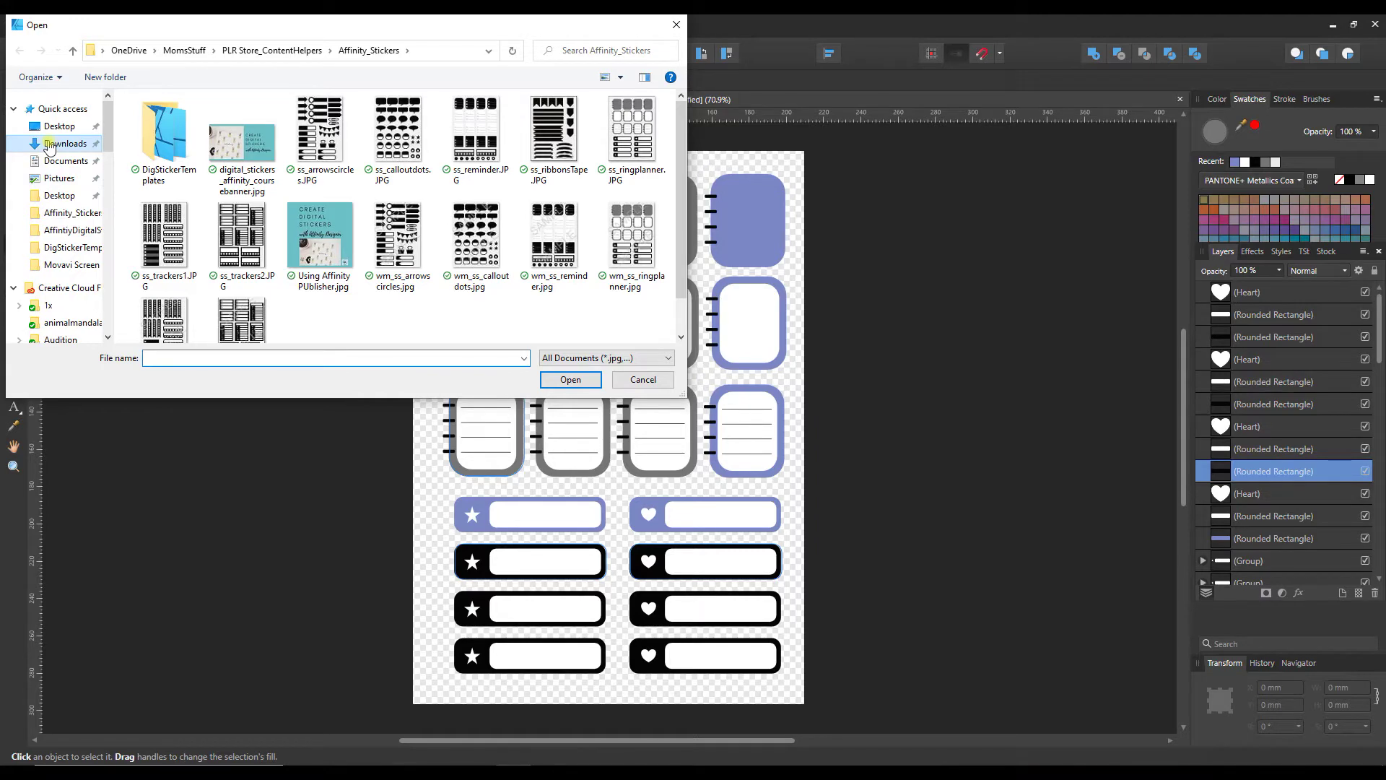
click(49, 144)
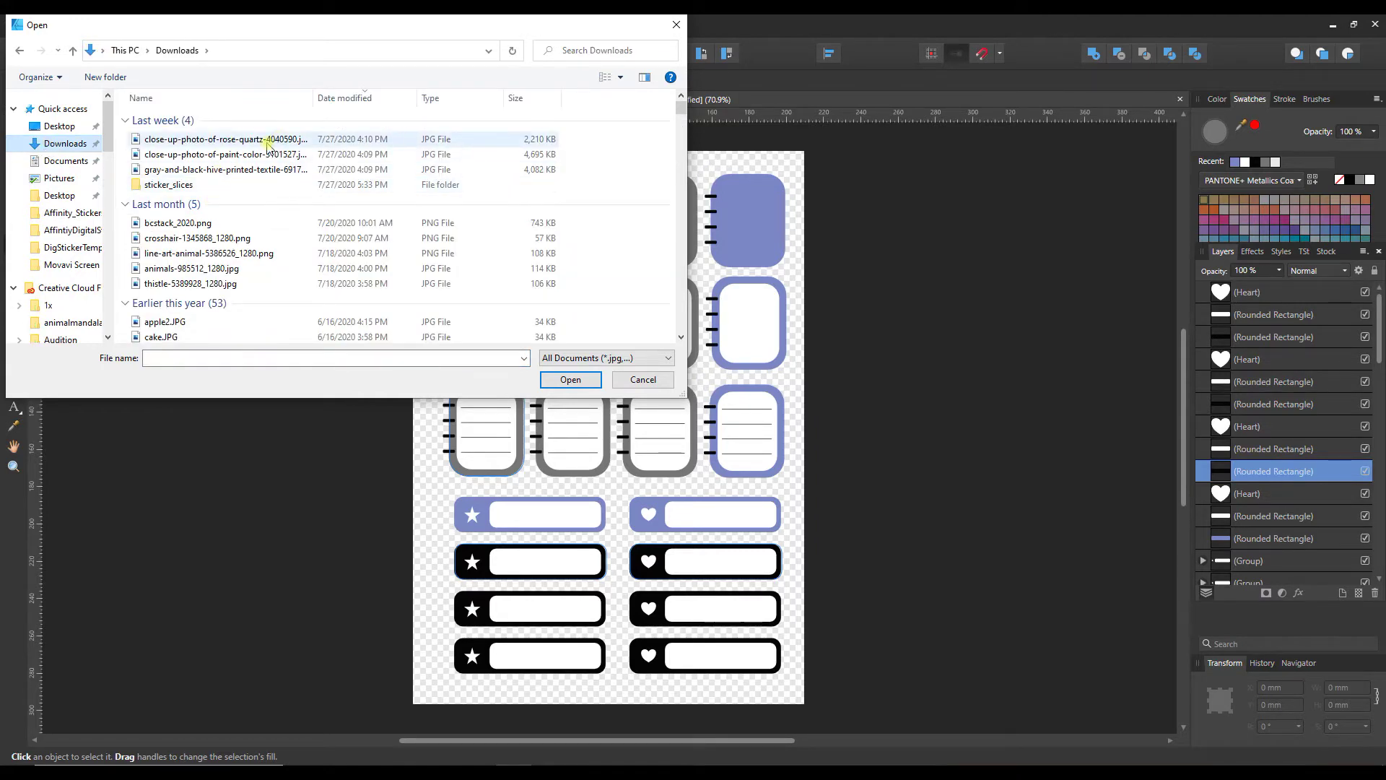
click(246, 142)
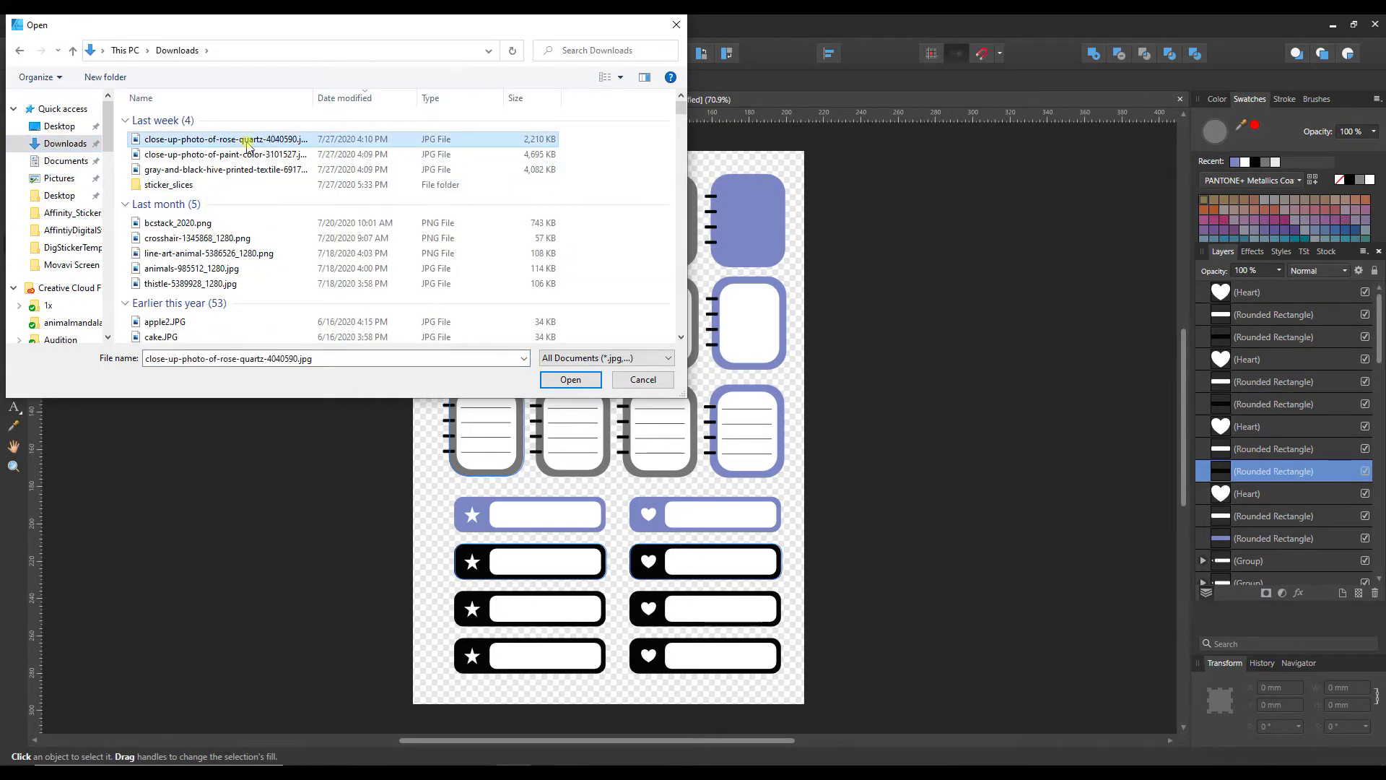
click(570, 379)
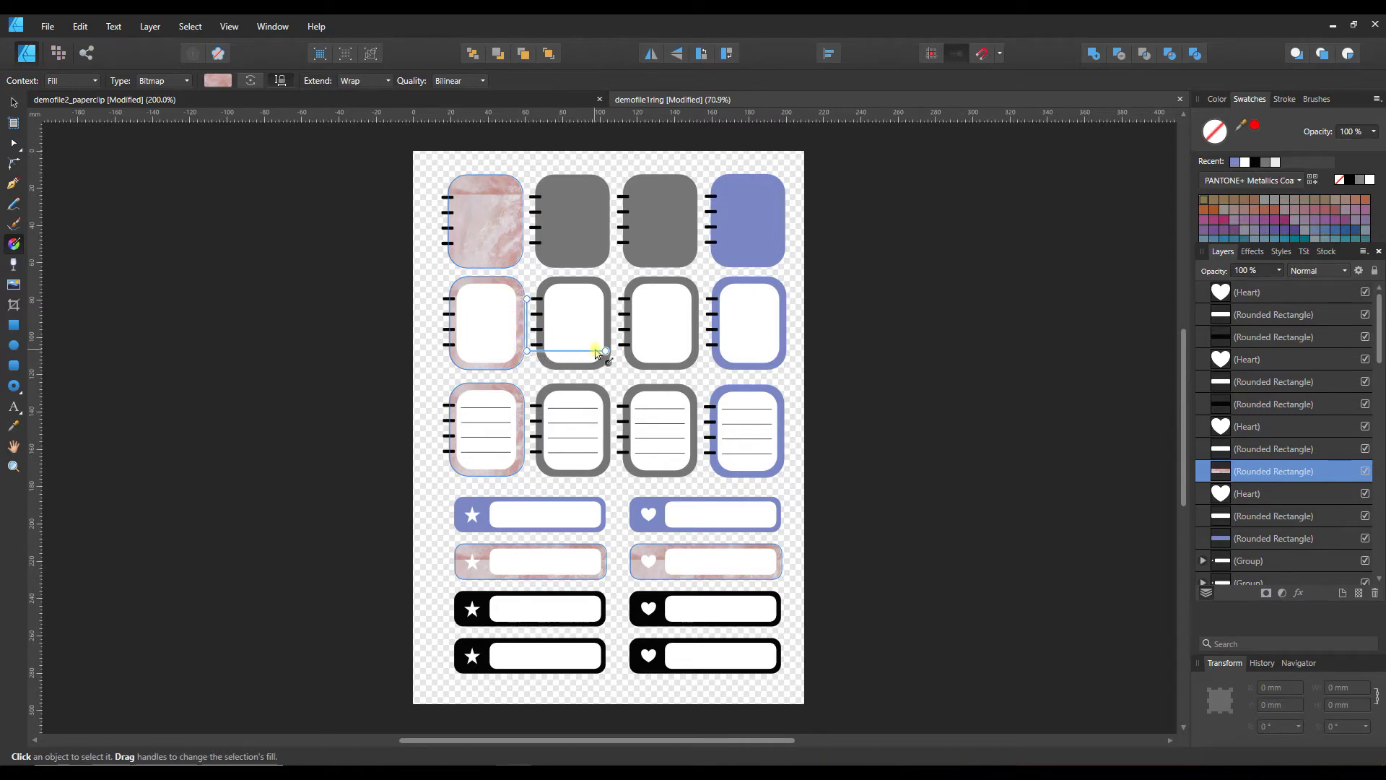
Enlarge and rotate the marble bitmap fill on the cards, then switch to the demofile2_paperclip document
drag(605, 350, 587, 380)
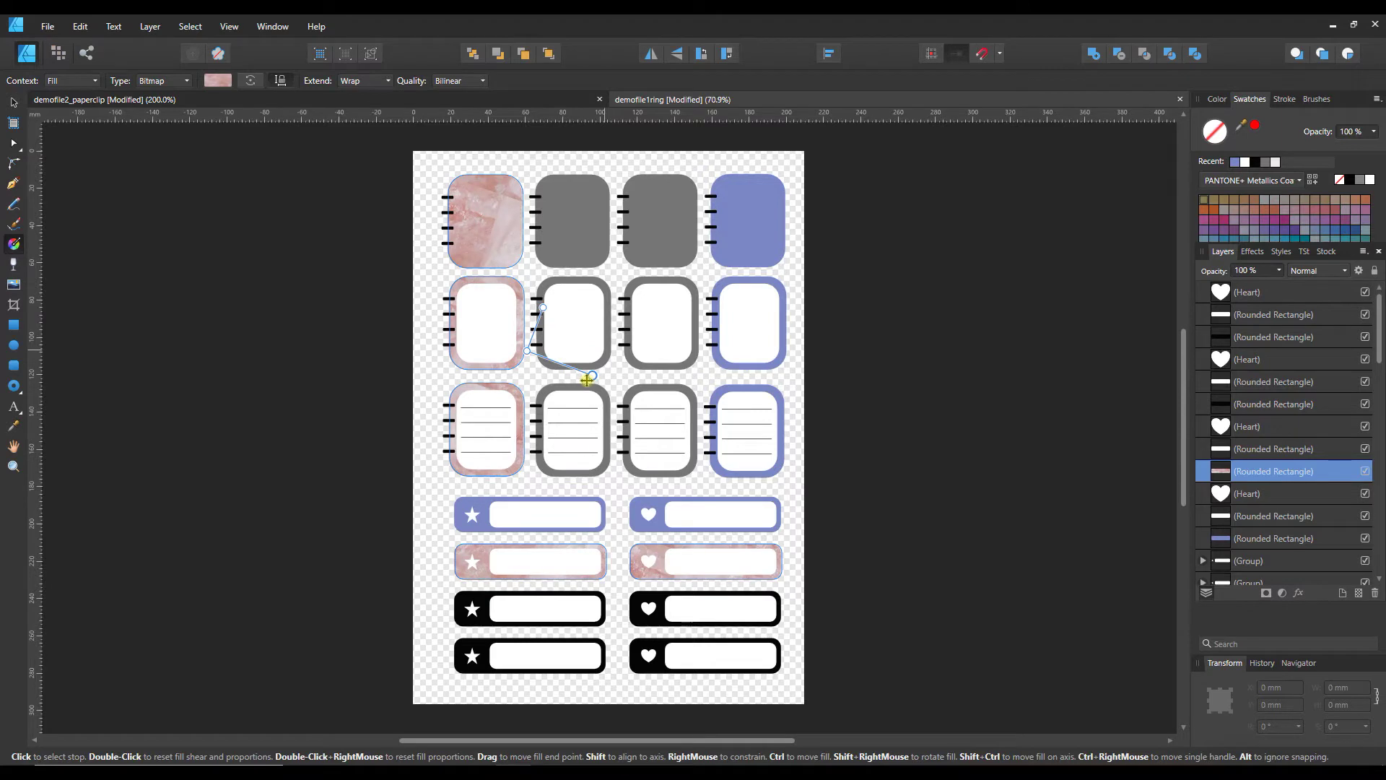
drag(587, 380, 581, 342)
double_click(580, 342)
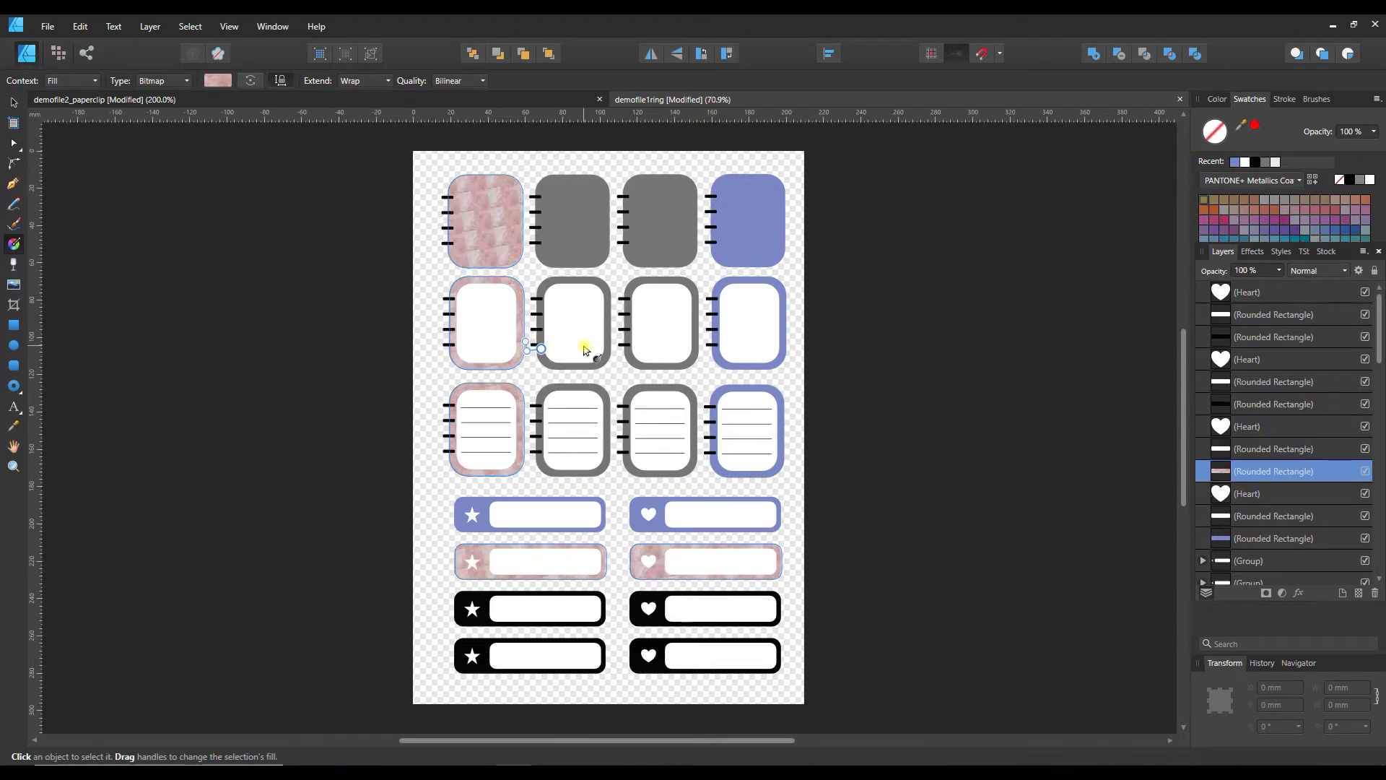
drag(541, 348, 644, 338)
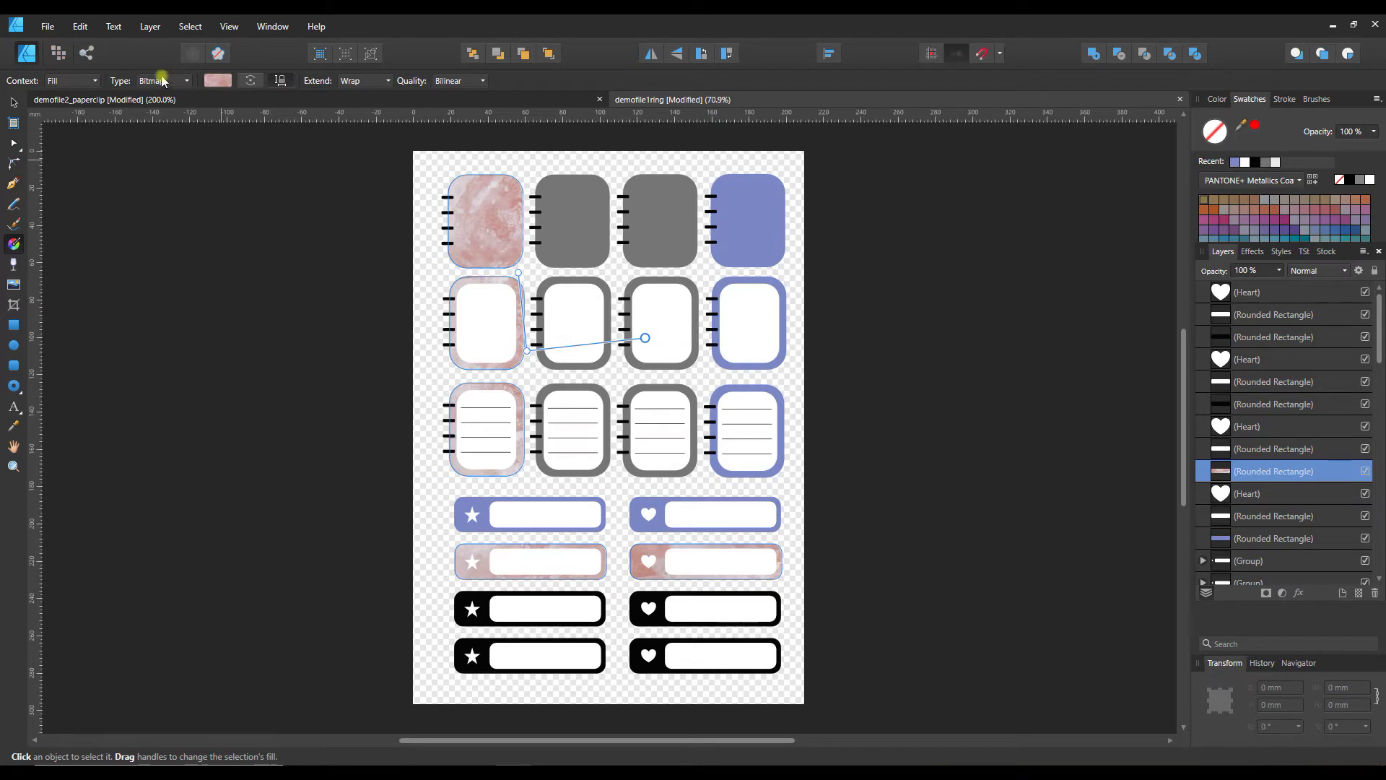
click(286, 104)
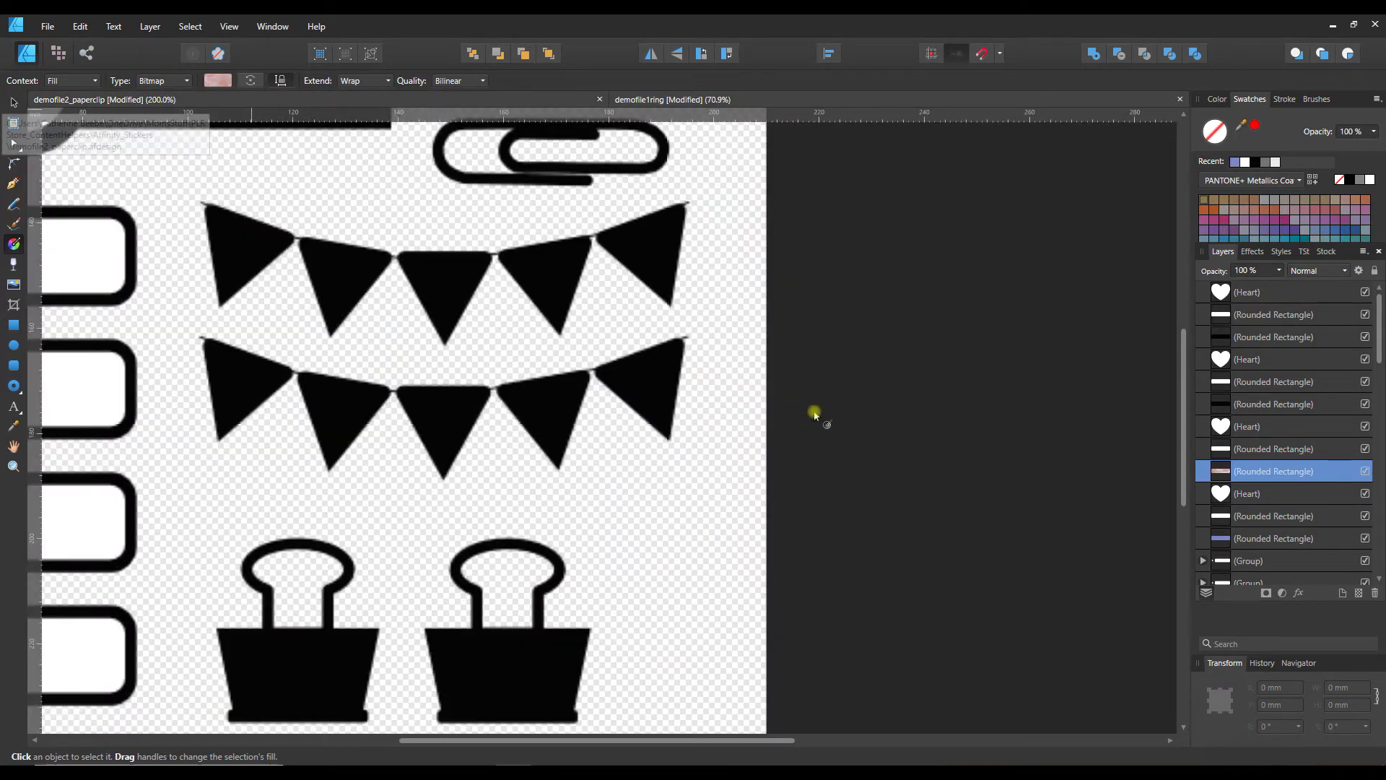
Scroll both paperclips into view and select the lower paperclip
scroll(768, 408, up, 3)
key(v)
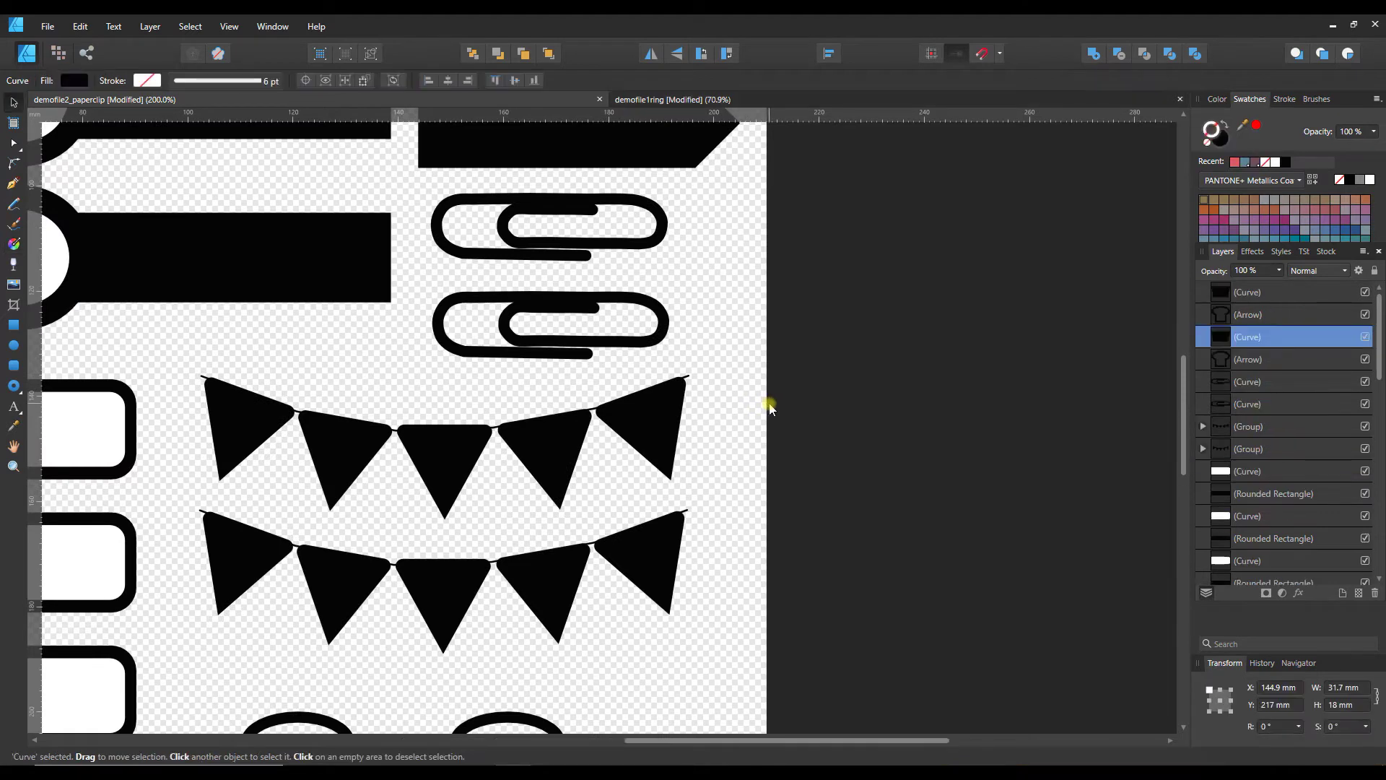
click(497, 354)
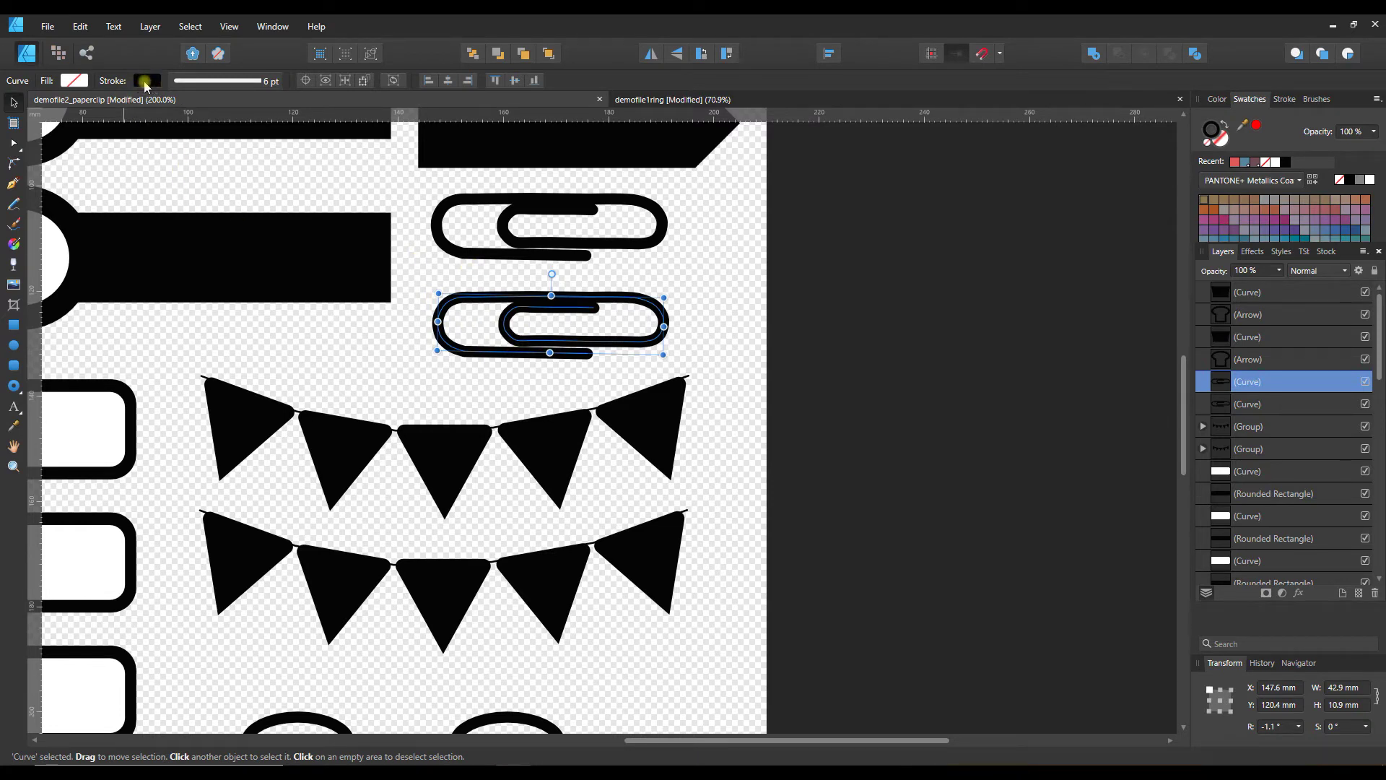
click(146, 81)
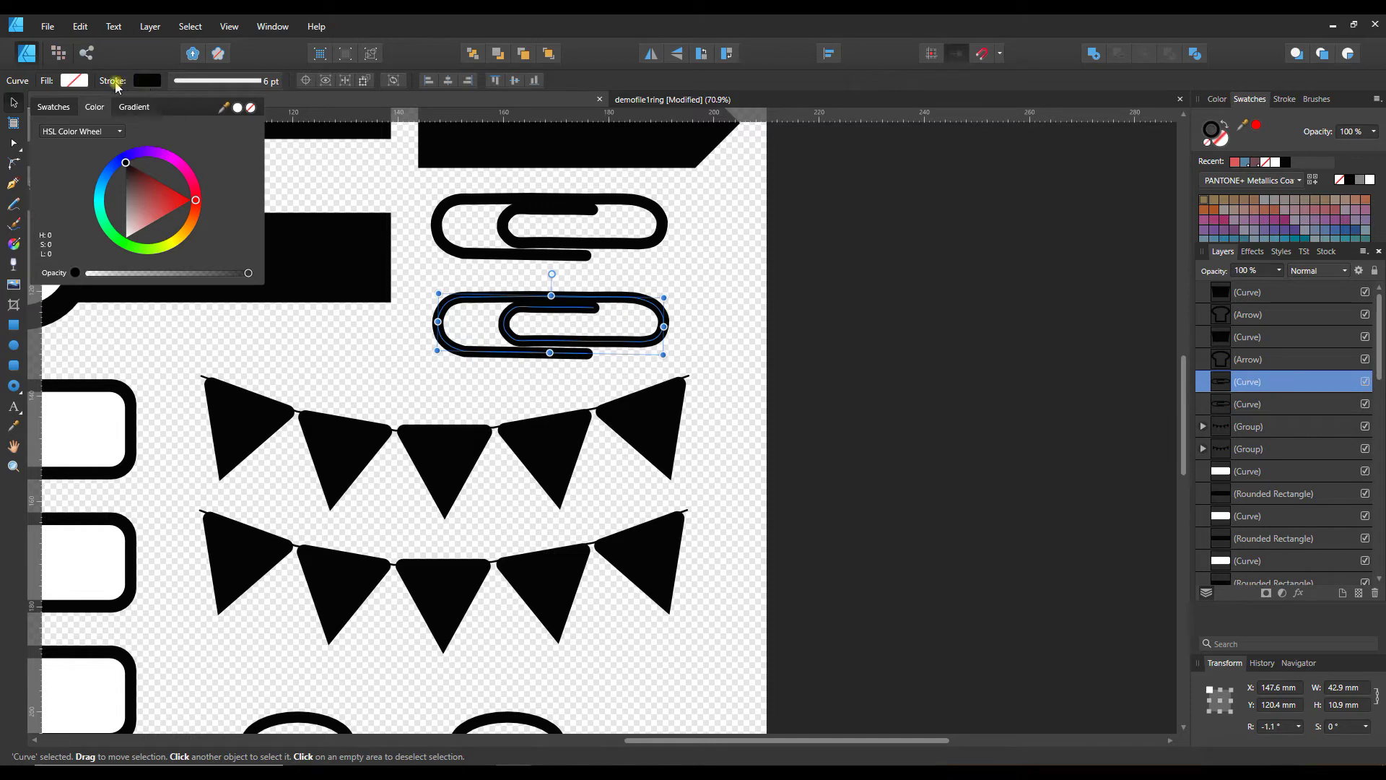
Colour the lower paperclip's outline gold from the PANTONE+ Metallics Coated palette
click(58, 109)
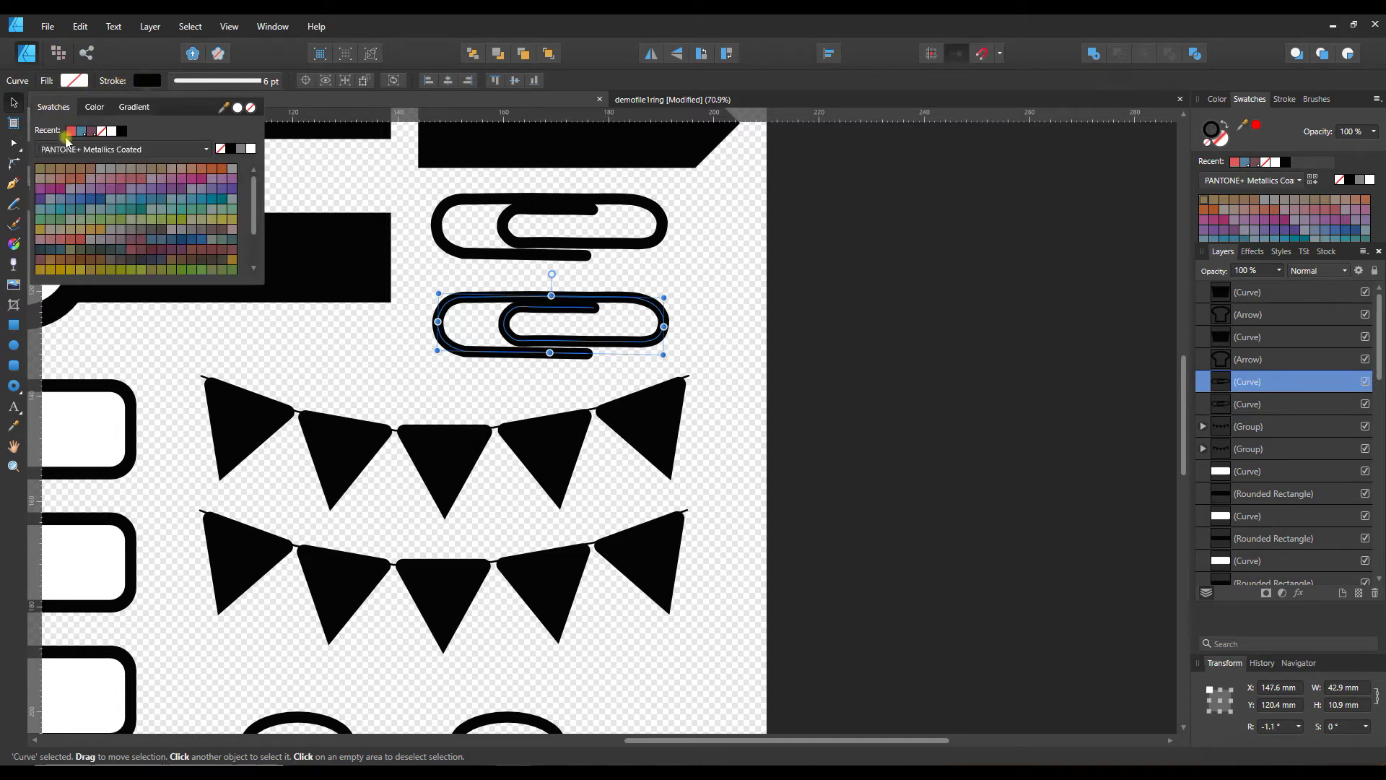
click(86, 149)
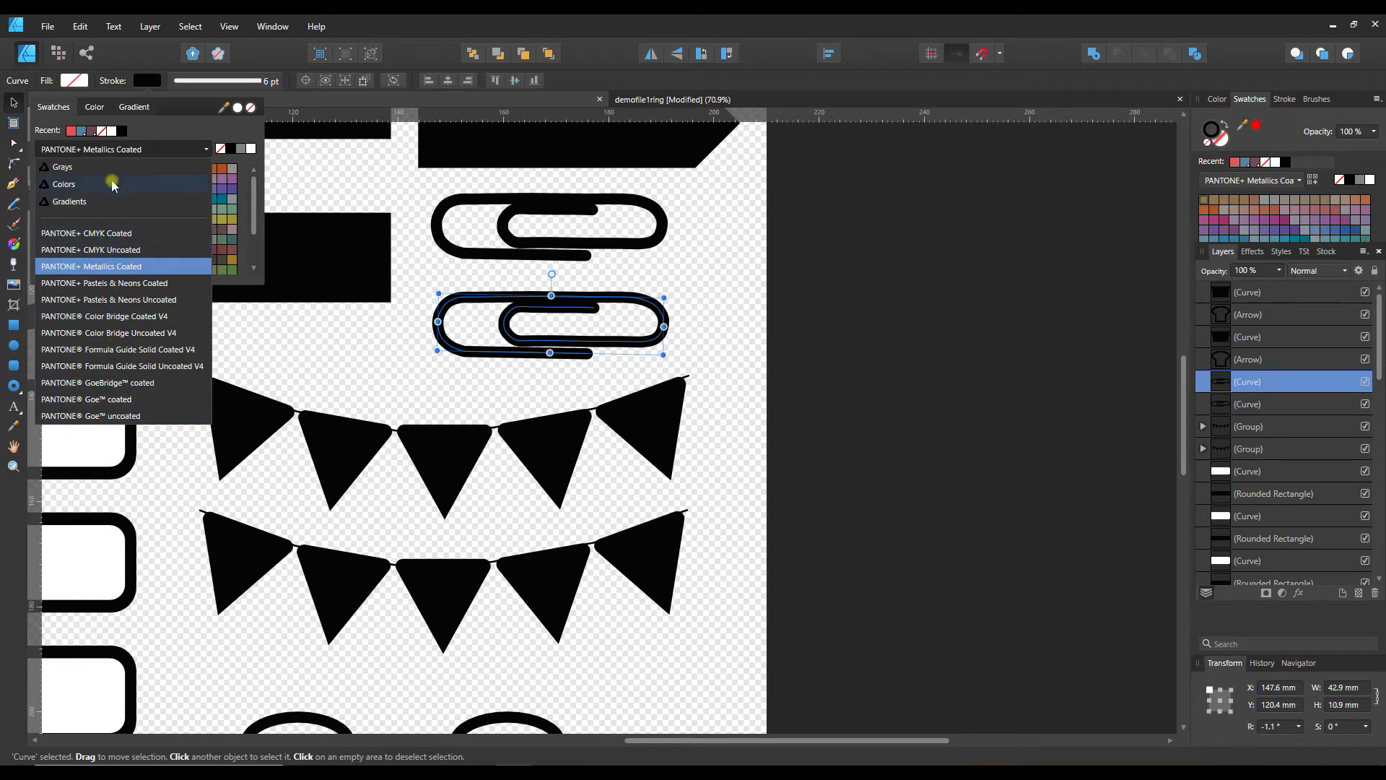
click(96, 269)
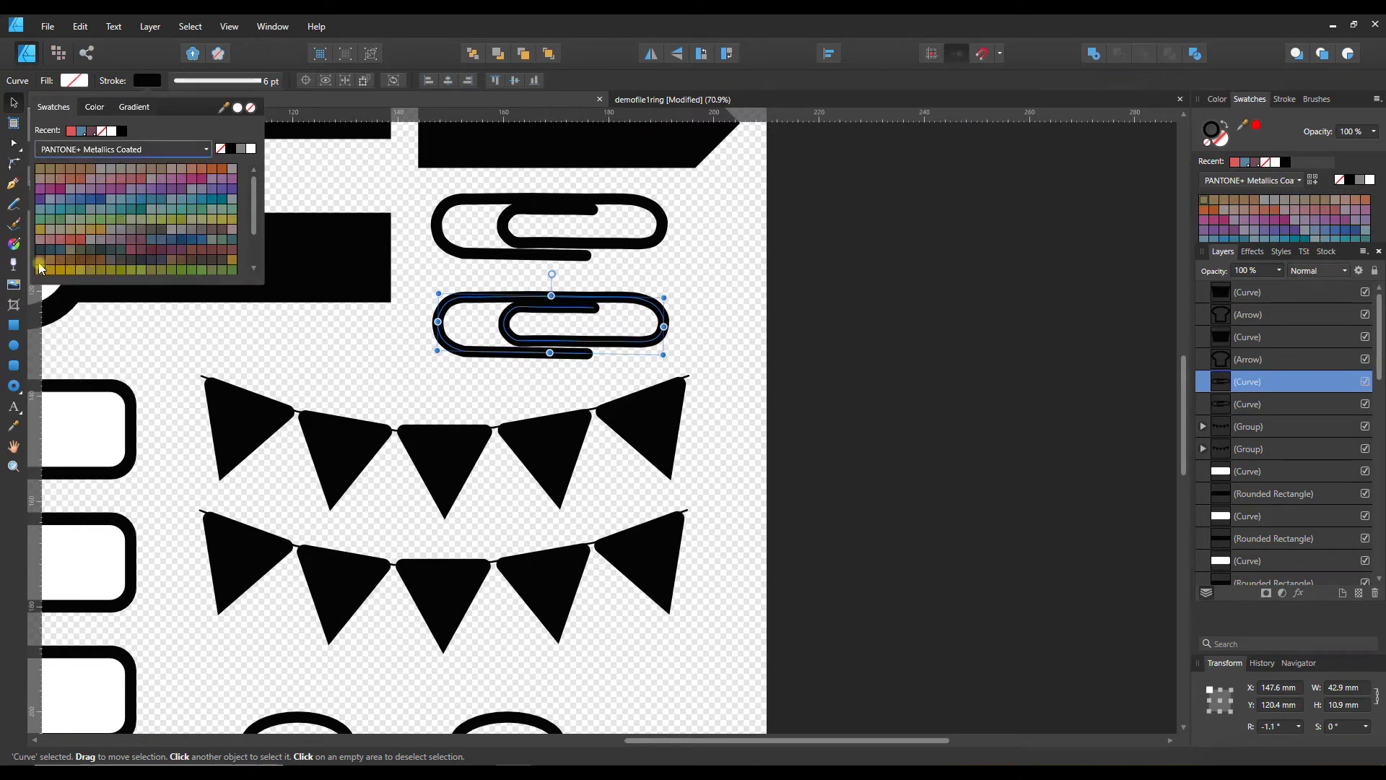
click(49, 170)
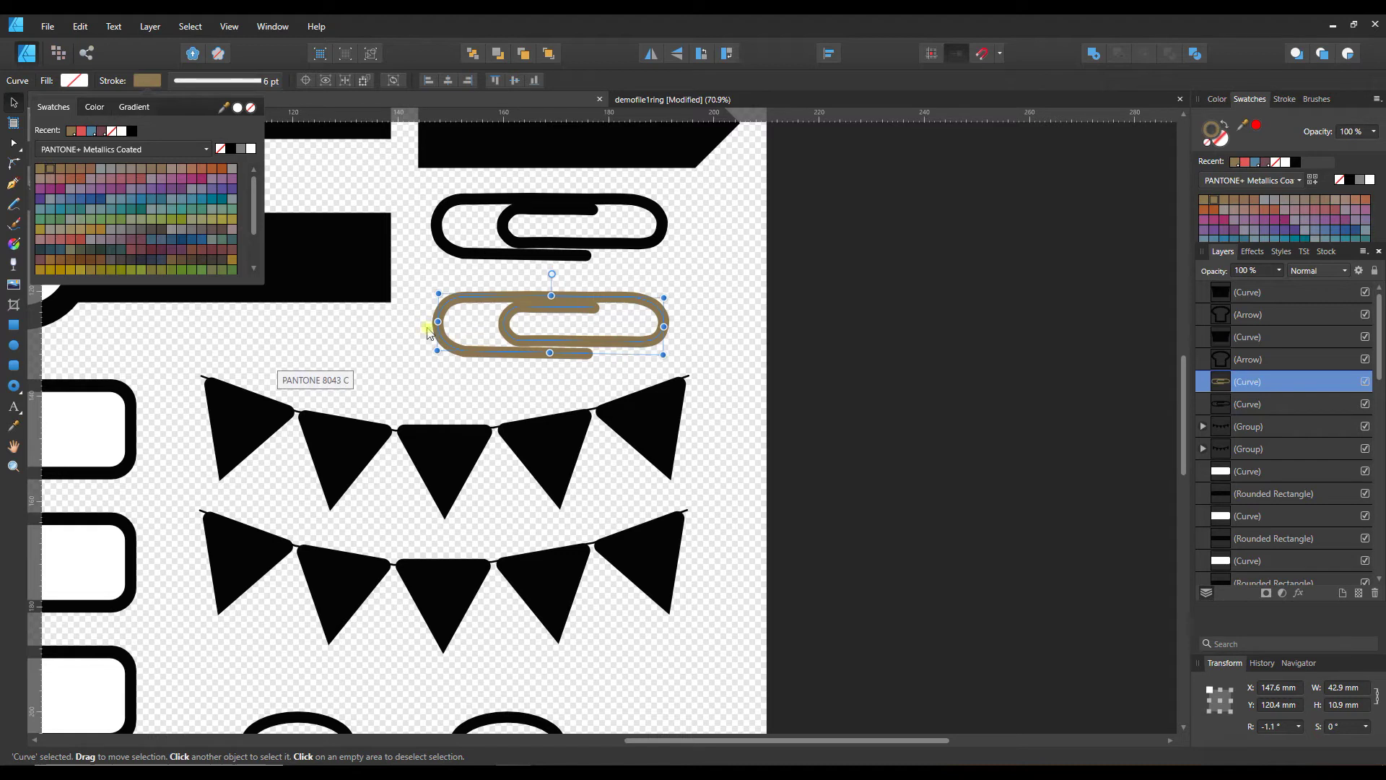
Turn the outline into a white-to-gold linear gradient with its mid point at 14%
click(134, 108)
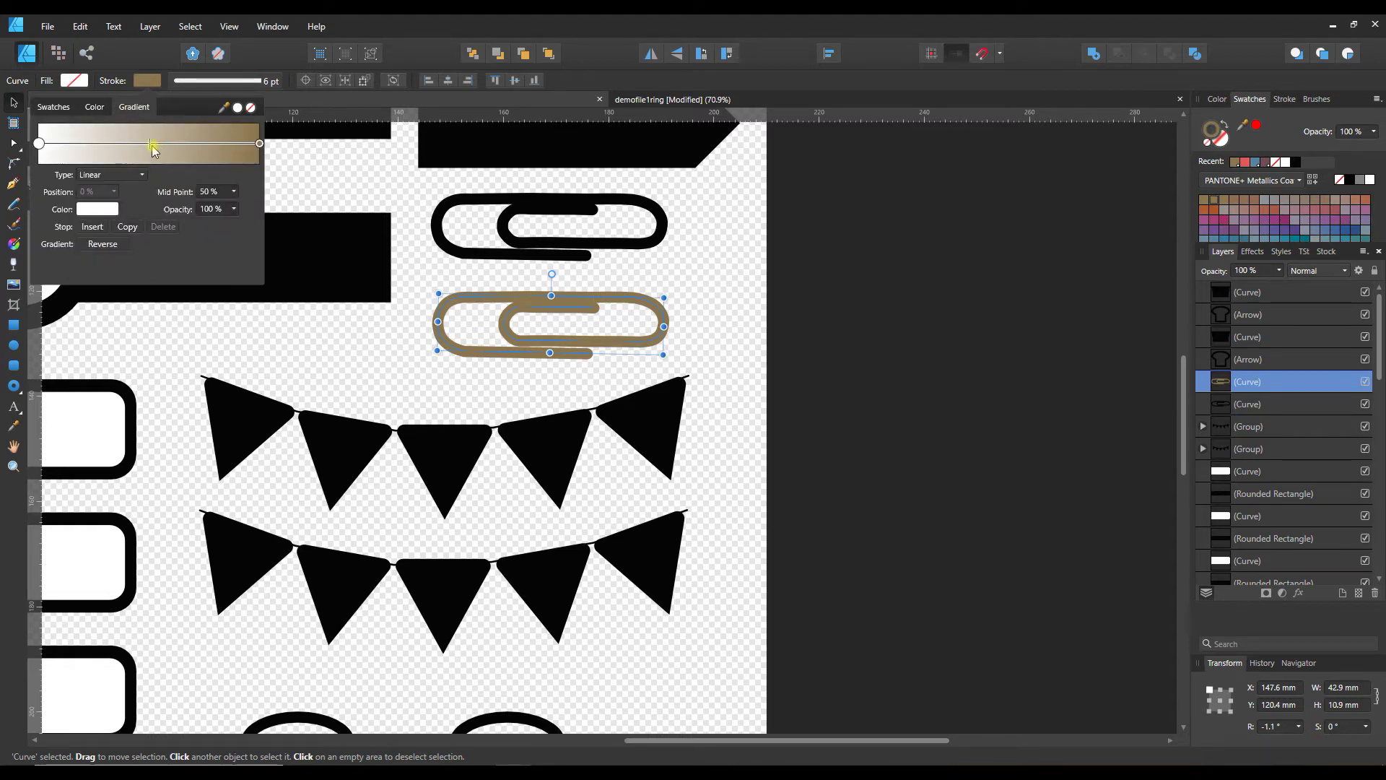
mouse_move(149, 146)
mouse_down()
mouse_move(163, 144)
mouse_move(118, 148)
mouse_up()
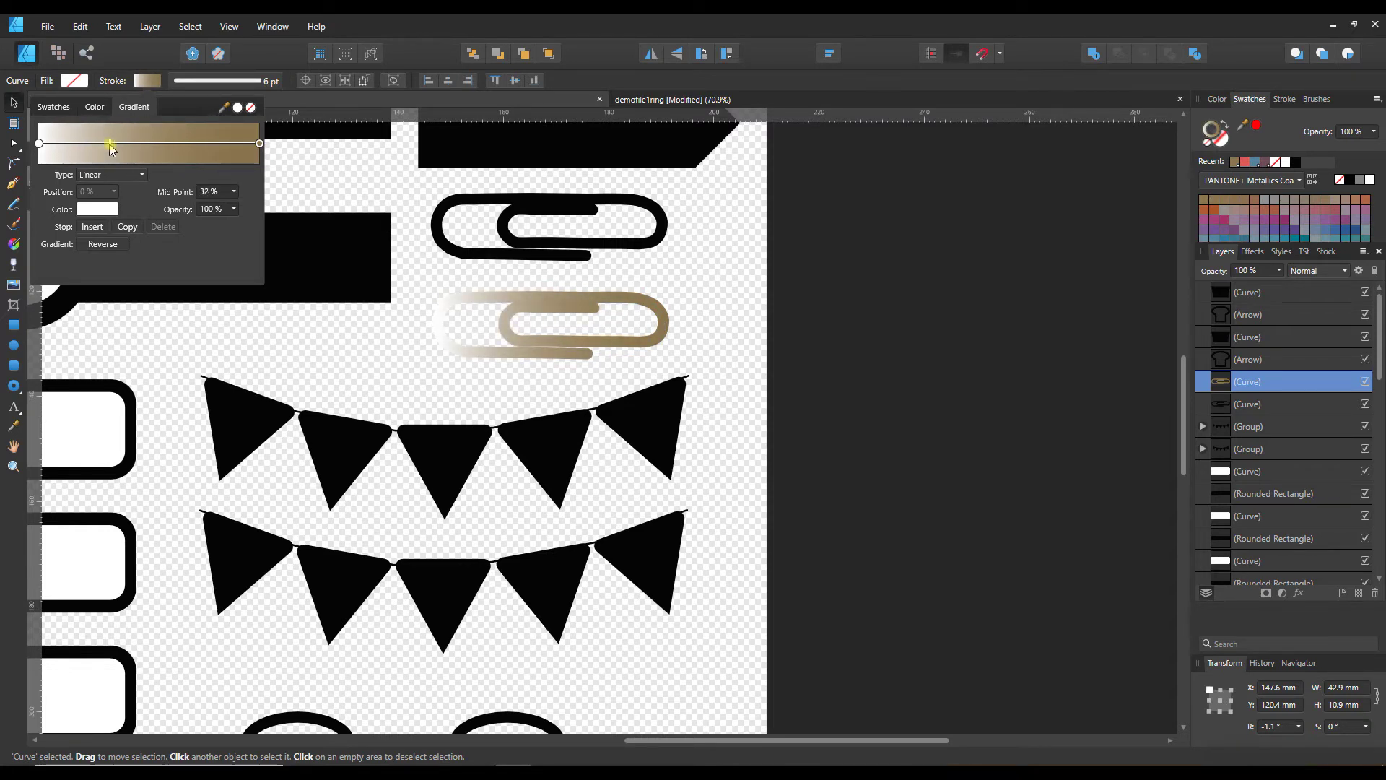
drag(111, 141, 111, 141)
click(225, 191)
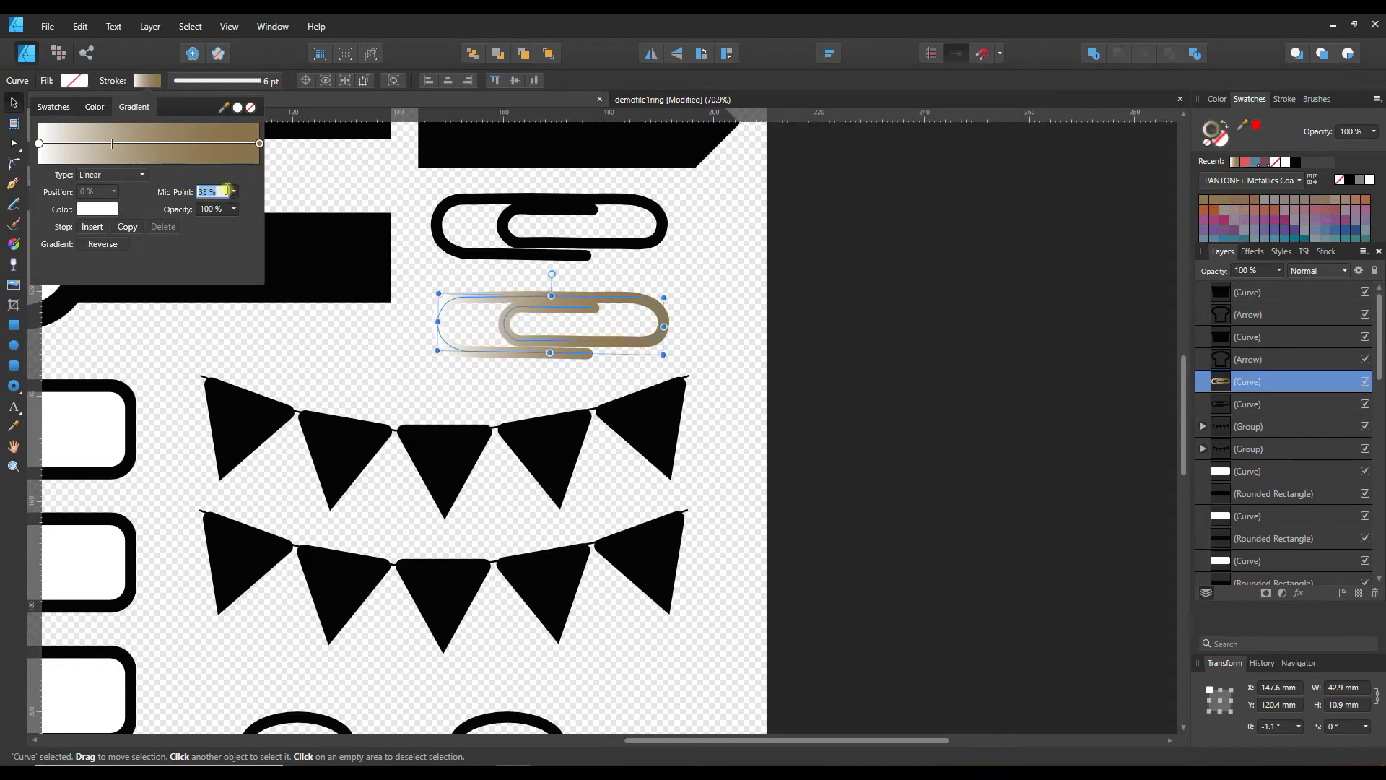
click(233, 192)
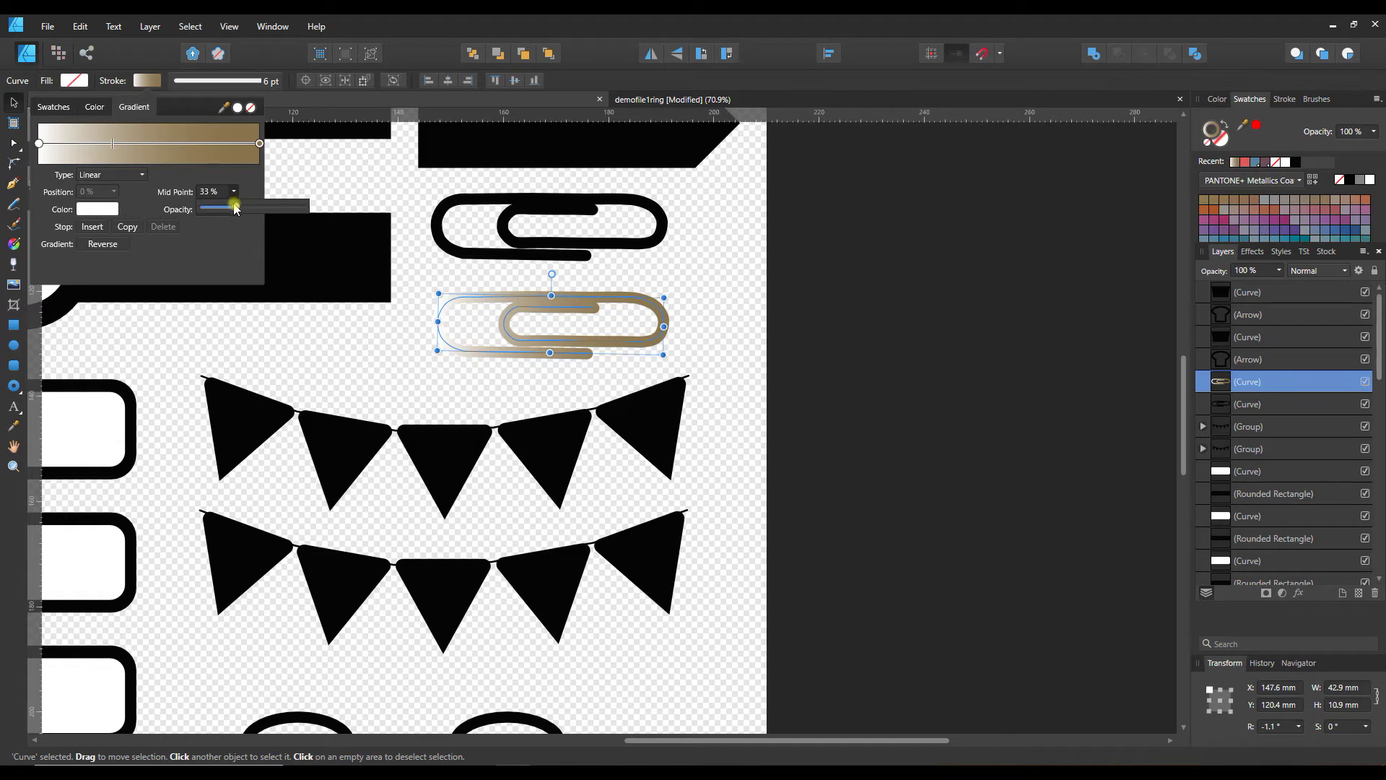
mouse_move(236, 209)
mouse_down()
mouse_move(269, 206)
mouse_move(217, 208)
mouse_up()
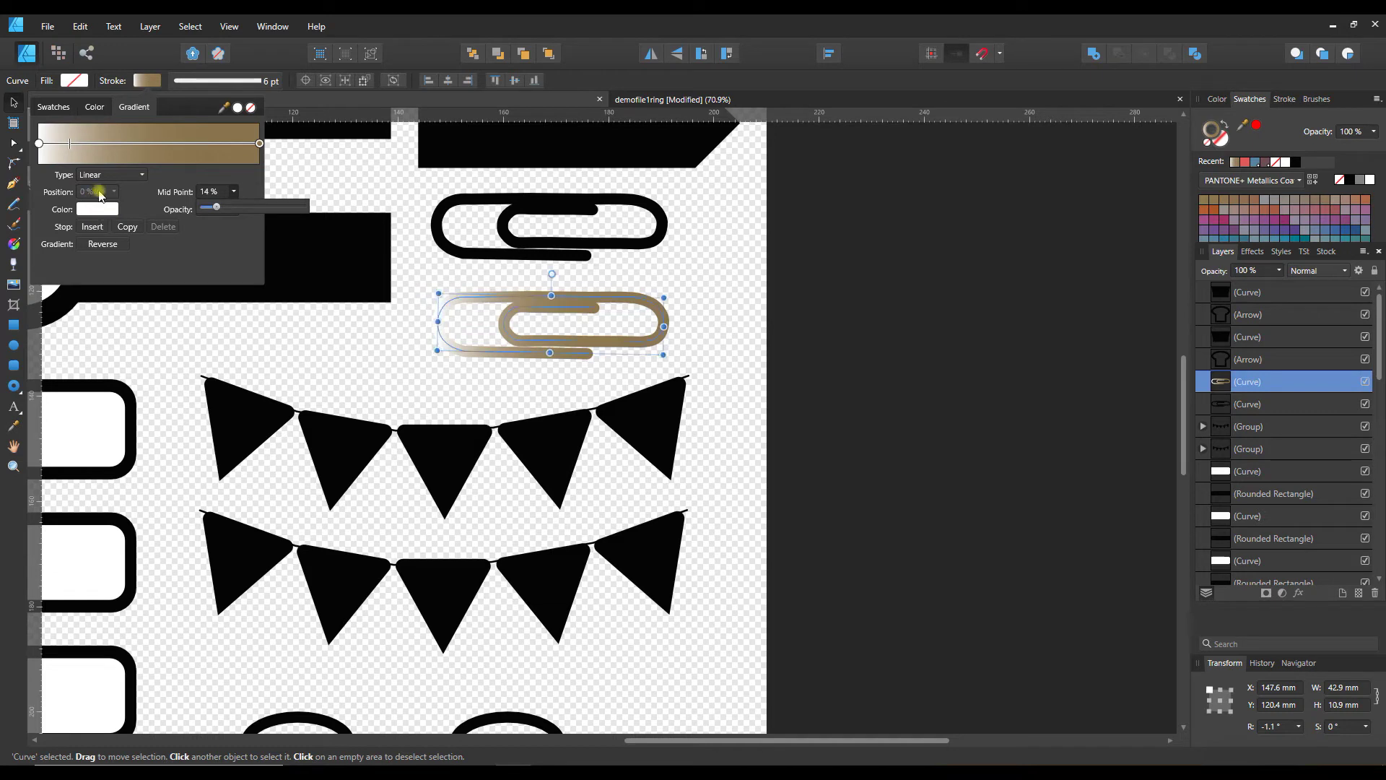
click(112, 192)
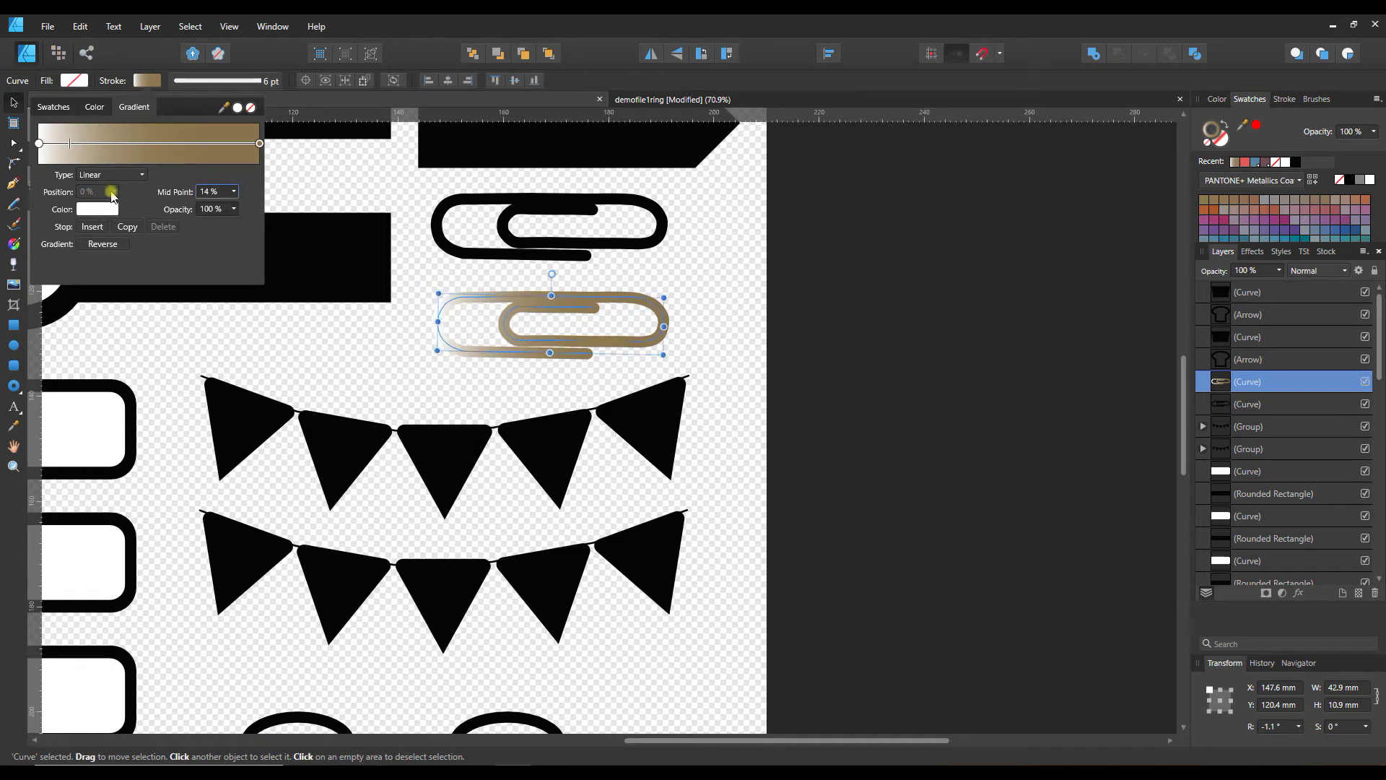
click(92, 175)
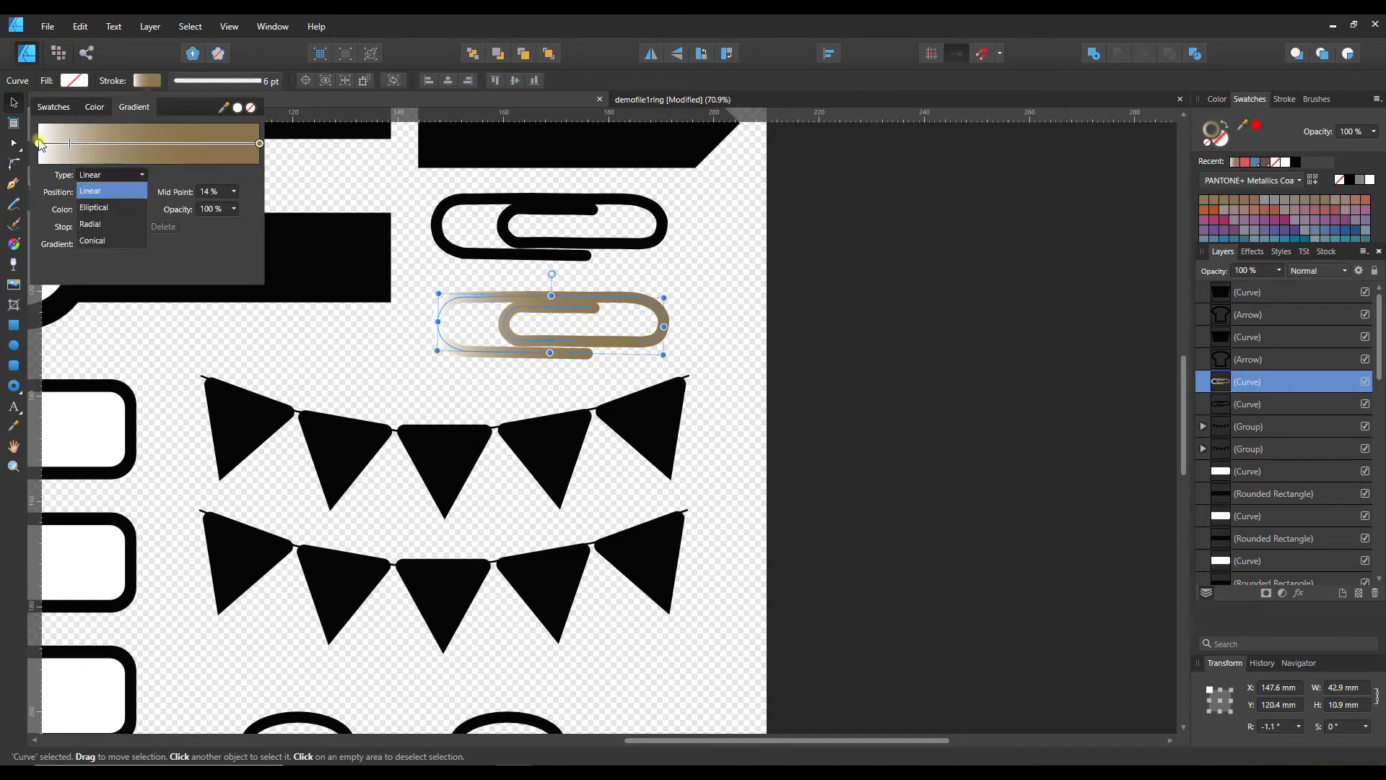
Make the gradient radial with mid point 16% and the white stop at 32% opacity
click(39, 143)
click(108, 175)
click(98, 218)
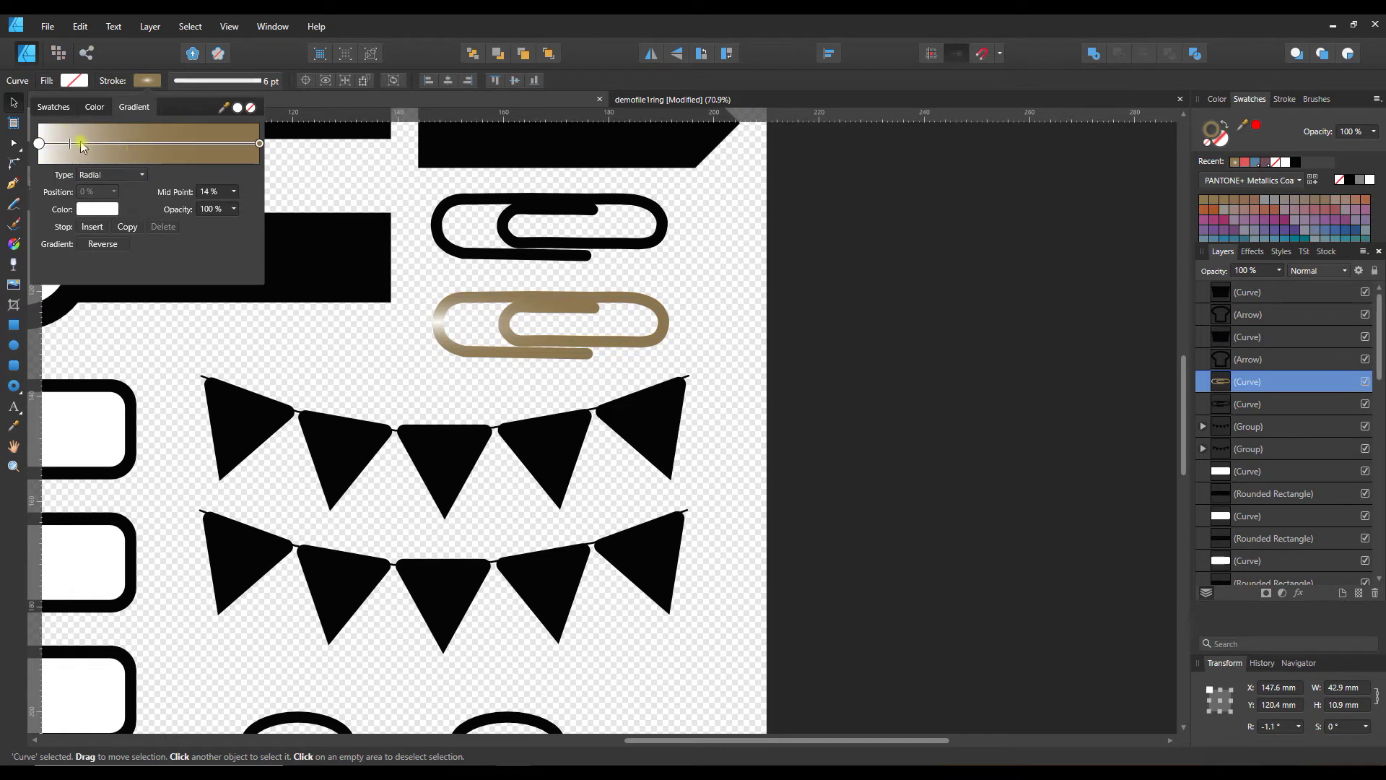
drag(233, 191, 238, 208)
click(233, 209)
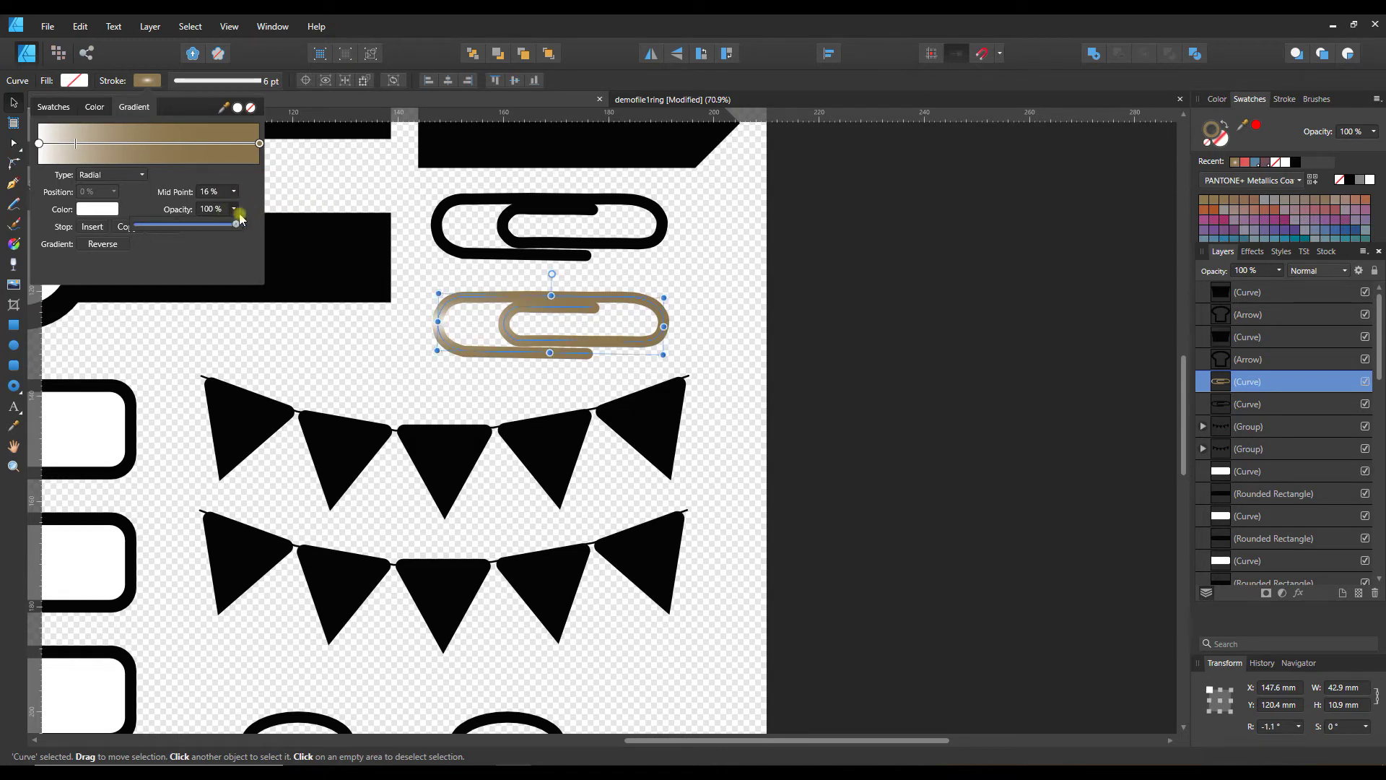
mouse_move(233, 224)
mouse_down()
mouse_move(137, 223)
mouse_move(171, 224)
mouse_up()
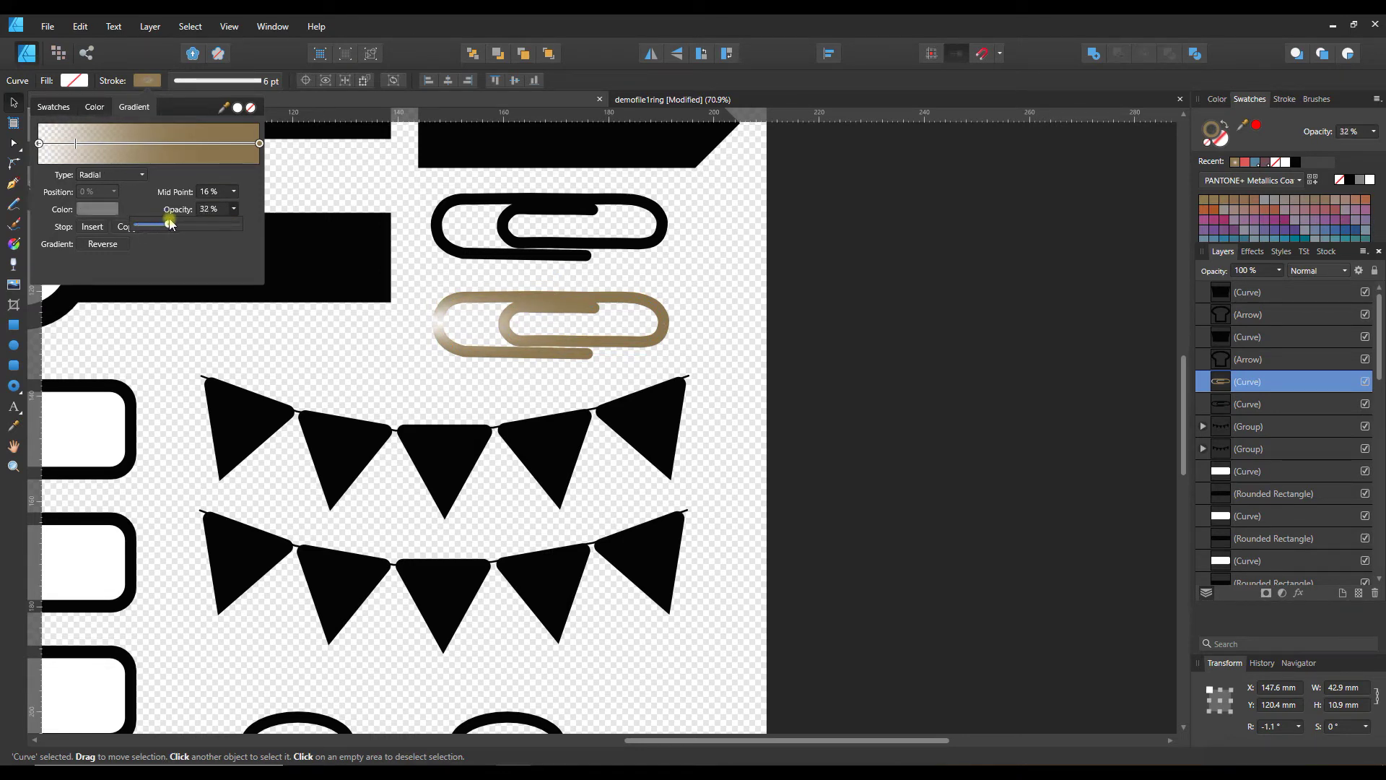
key(Escape)
key(Escape)
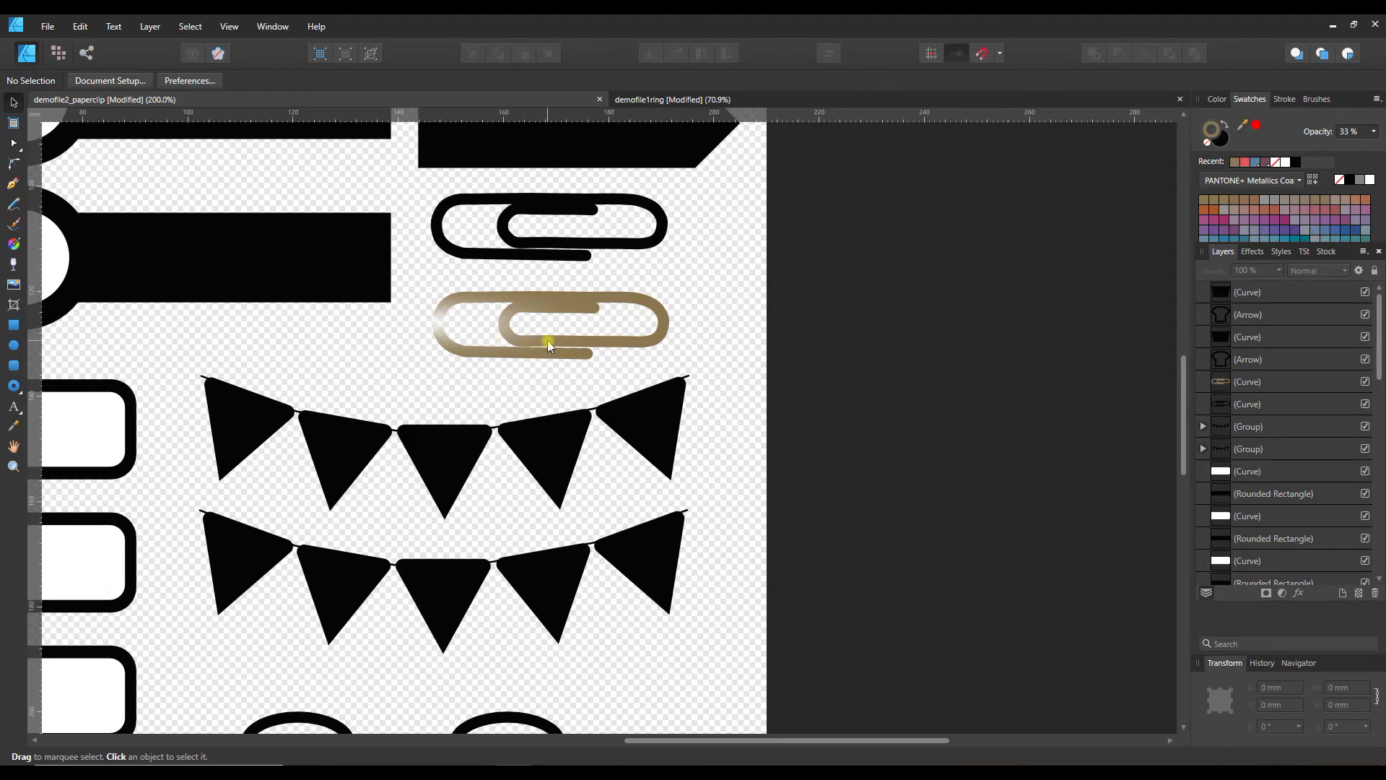
click(535, 438)
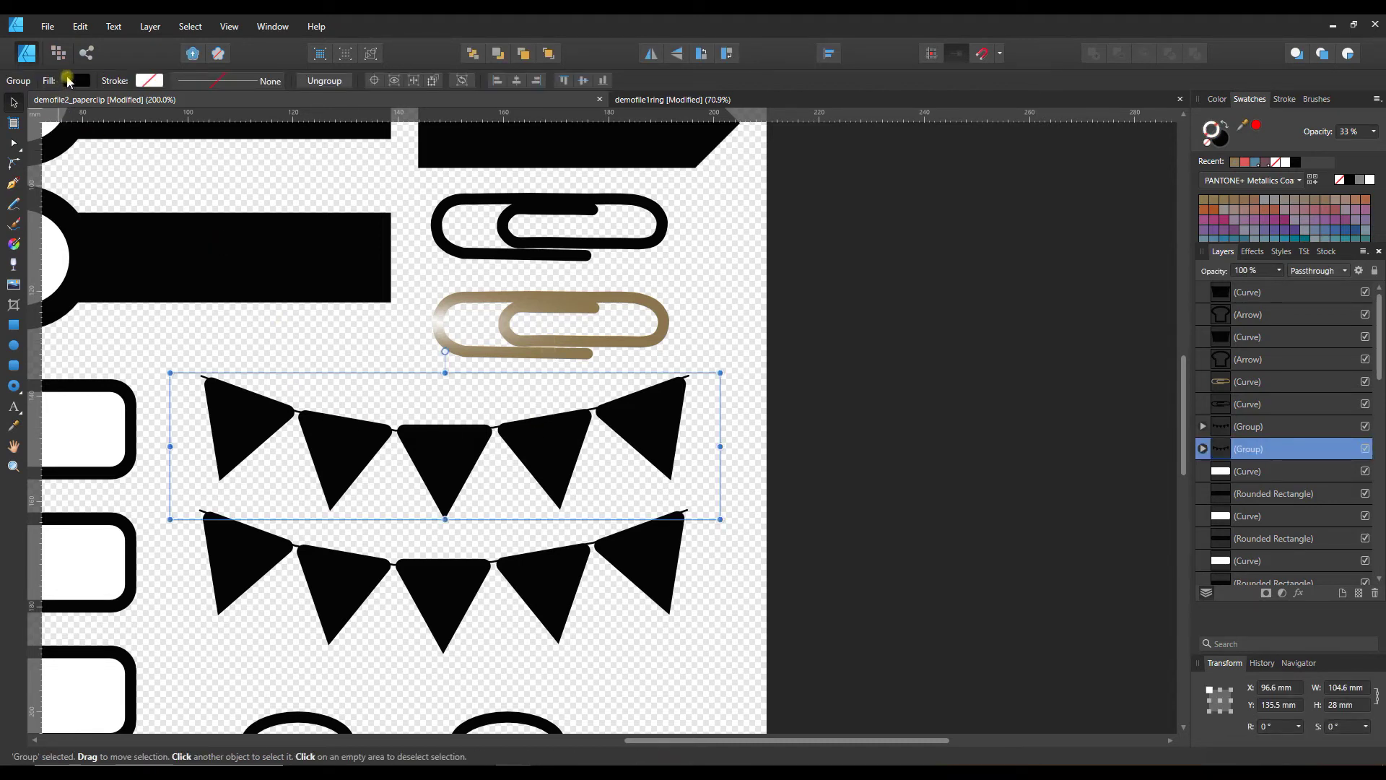
Fill the top bunting's pennants with a teal-blue PANTONE swatch and deselect it
click(68, 81)
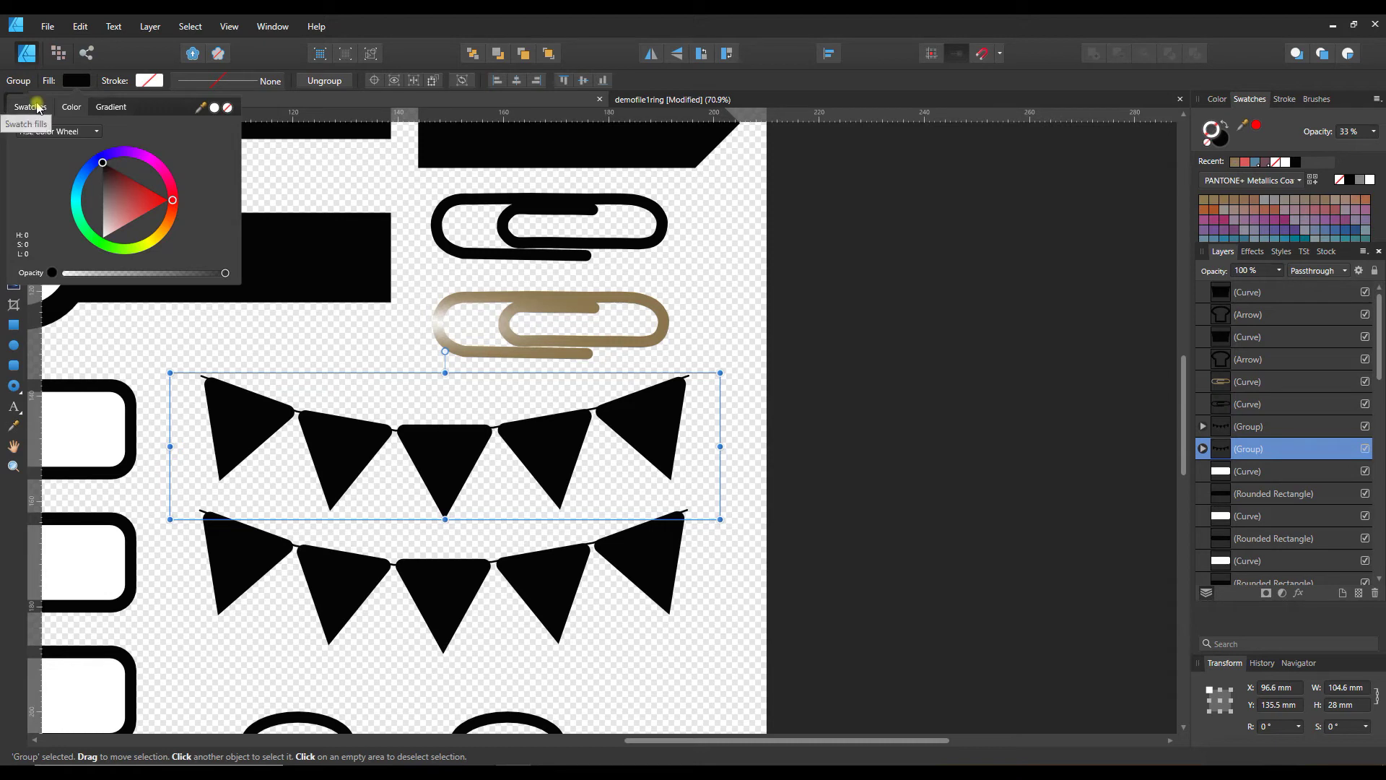
click(31, 110)
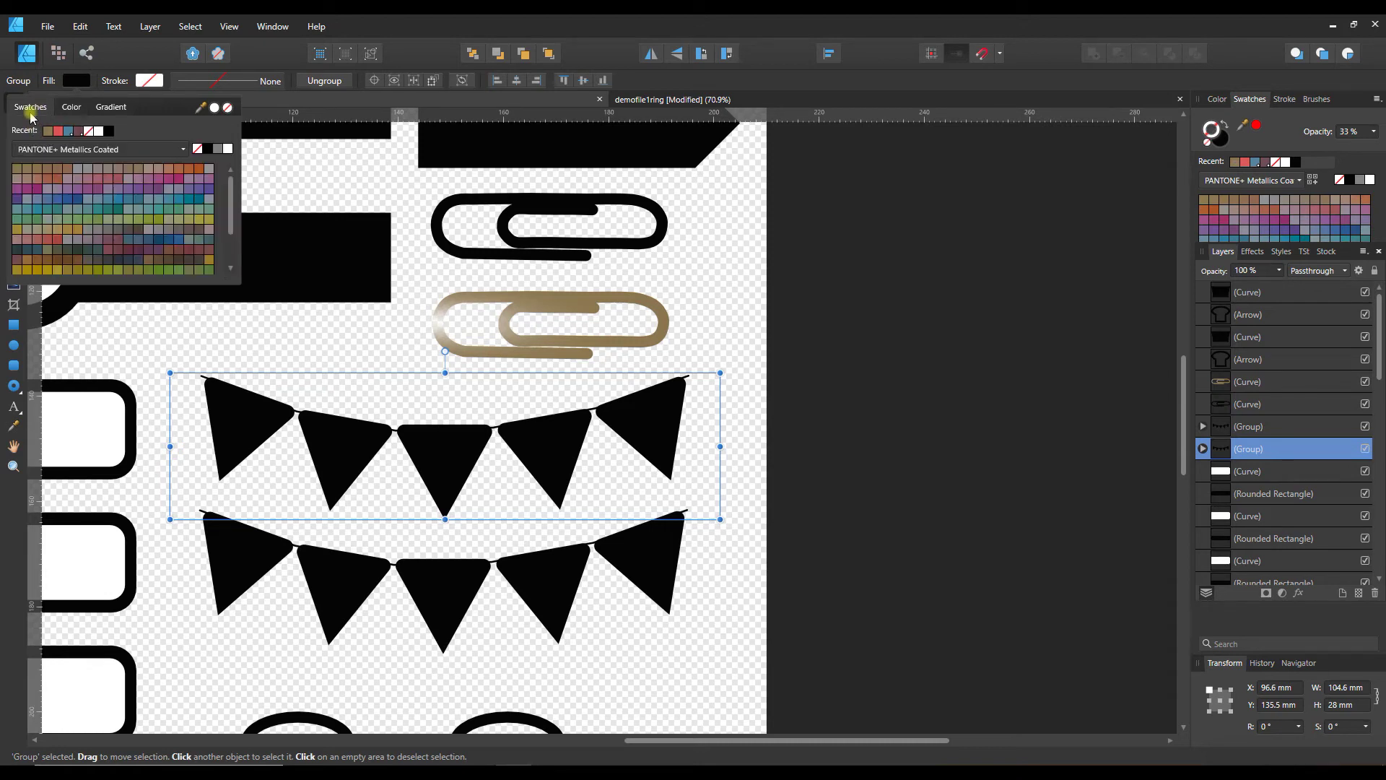
click(129, 204)
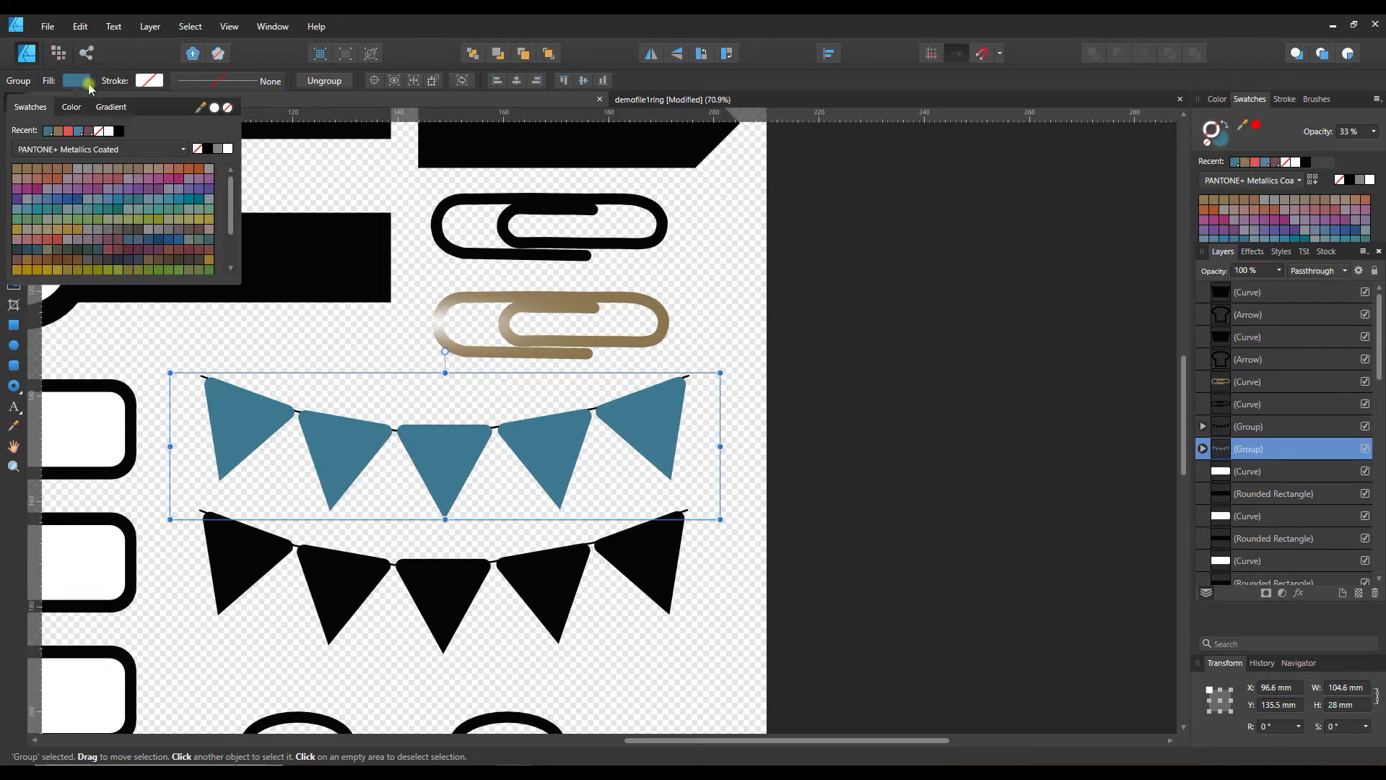
click(993, 347)
key(g)
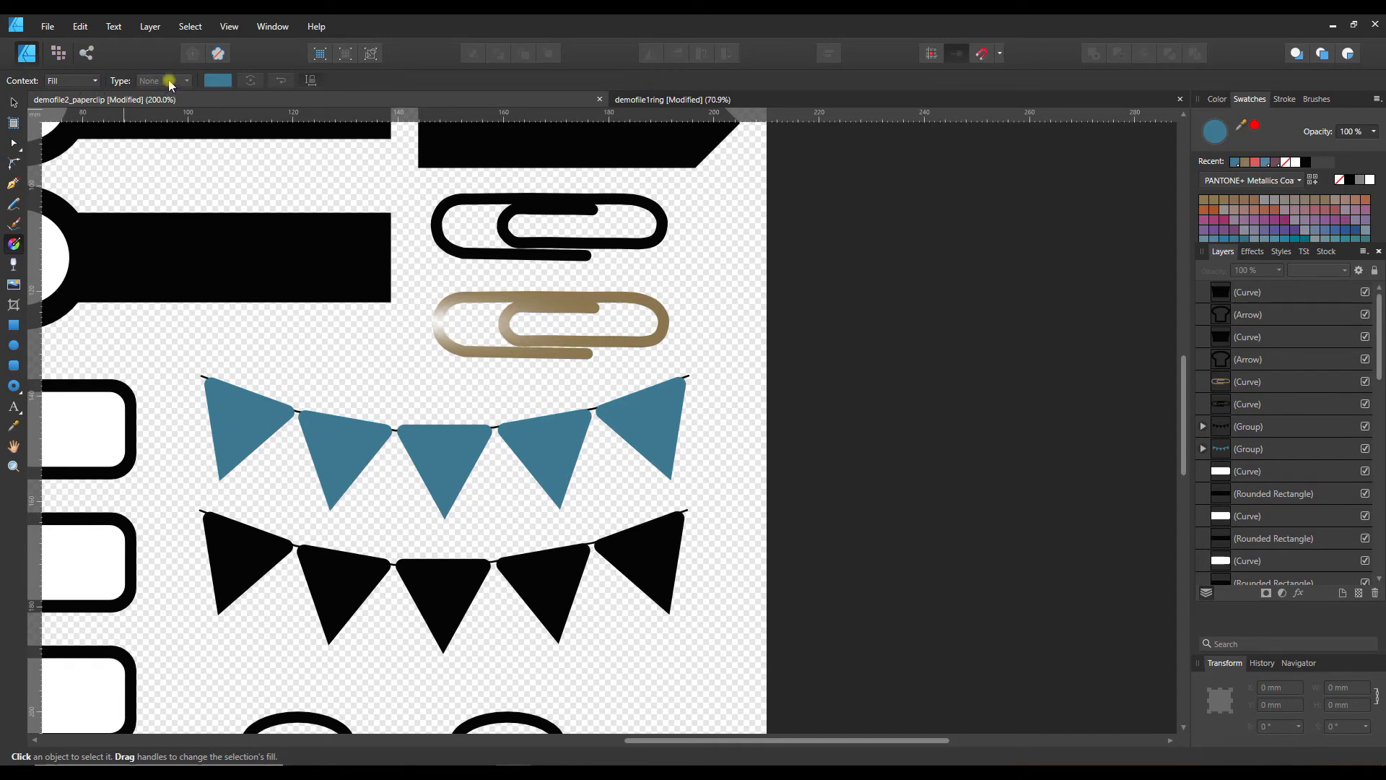
Give the blue bunting a Bitmap fill using the grey-and-black textile JPG
click(247, 407)
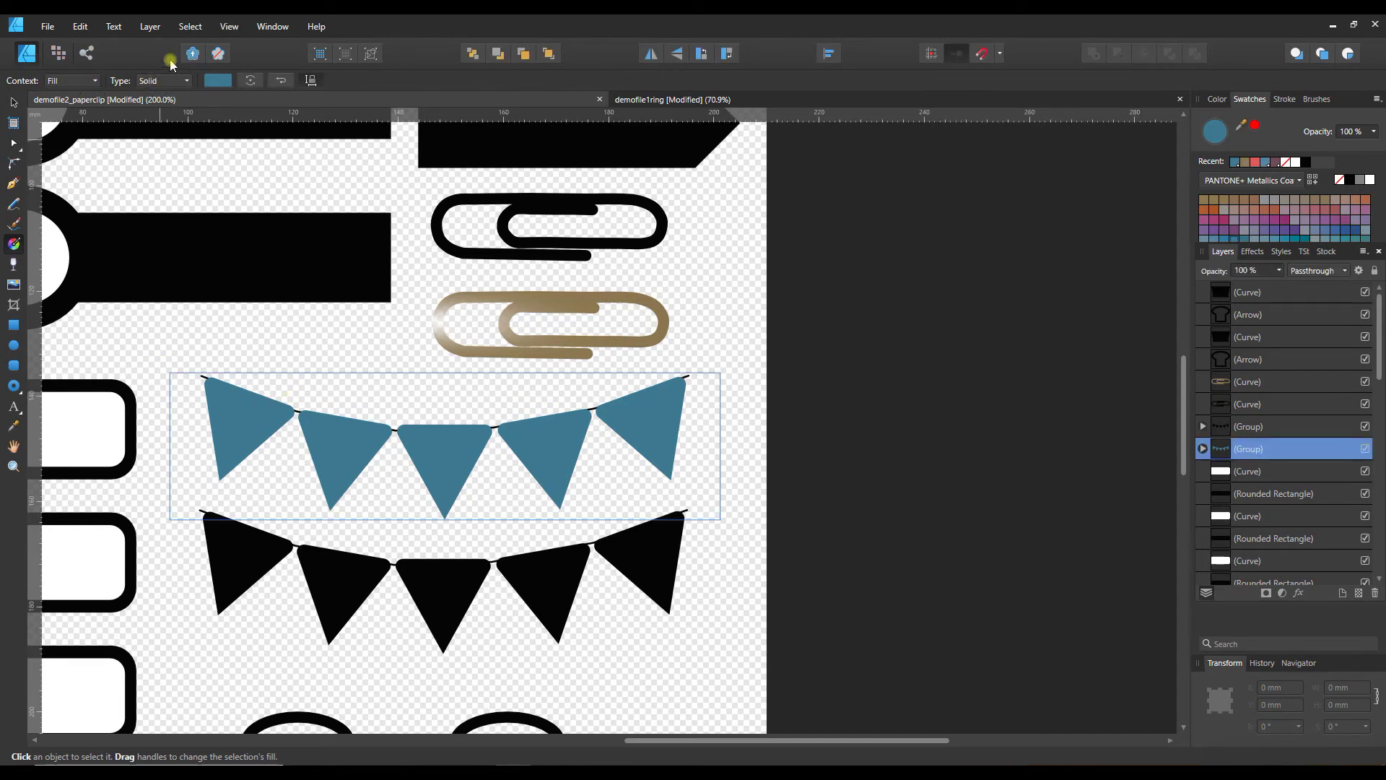
click(166, 80)
click(161, 203)
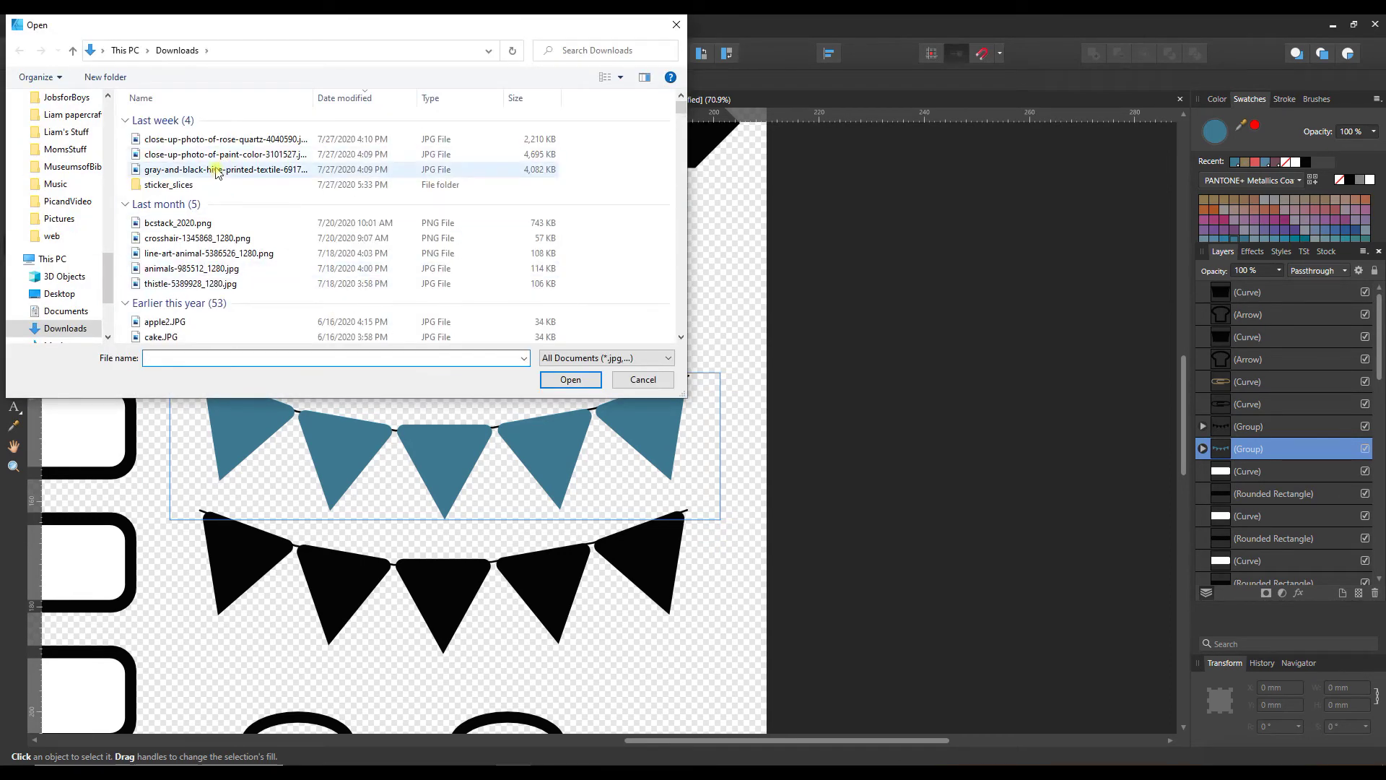
click(217, 171)
click(561, 381)
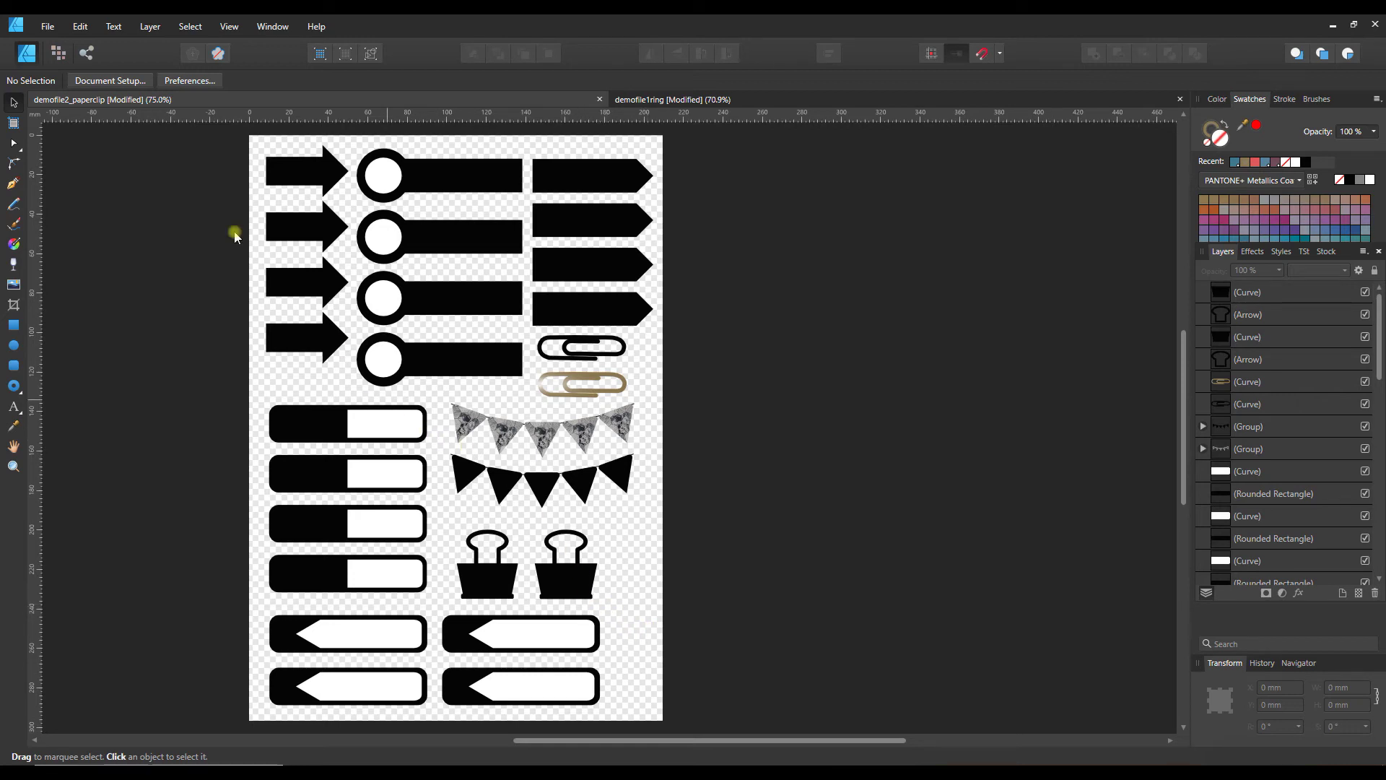
Create a new A4 print document, 210 × 297 mm at 144 DPI
click(46, 29)
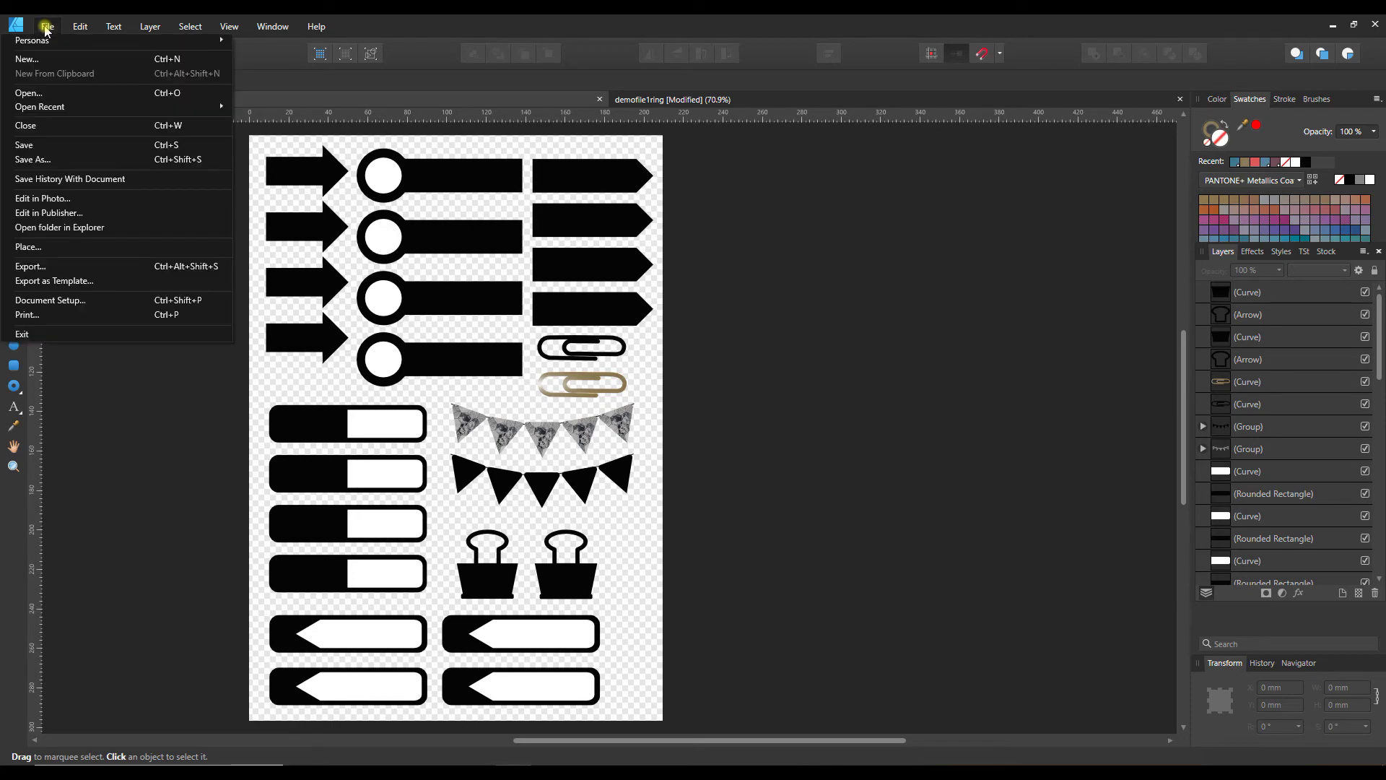
click(18, 65)
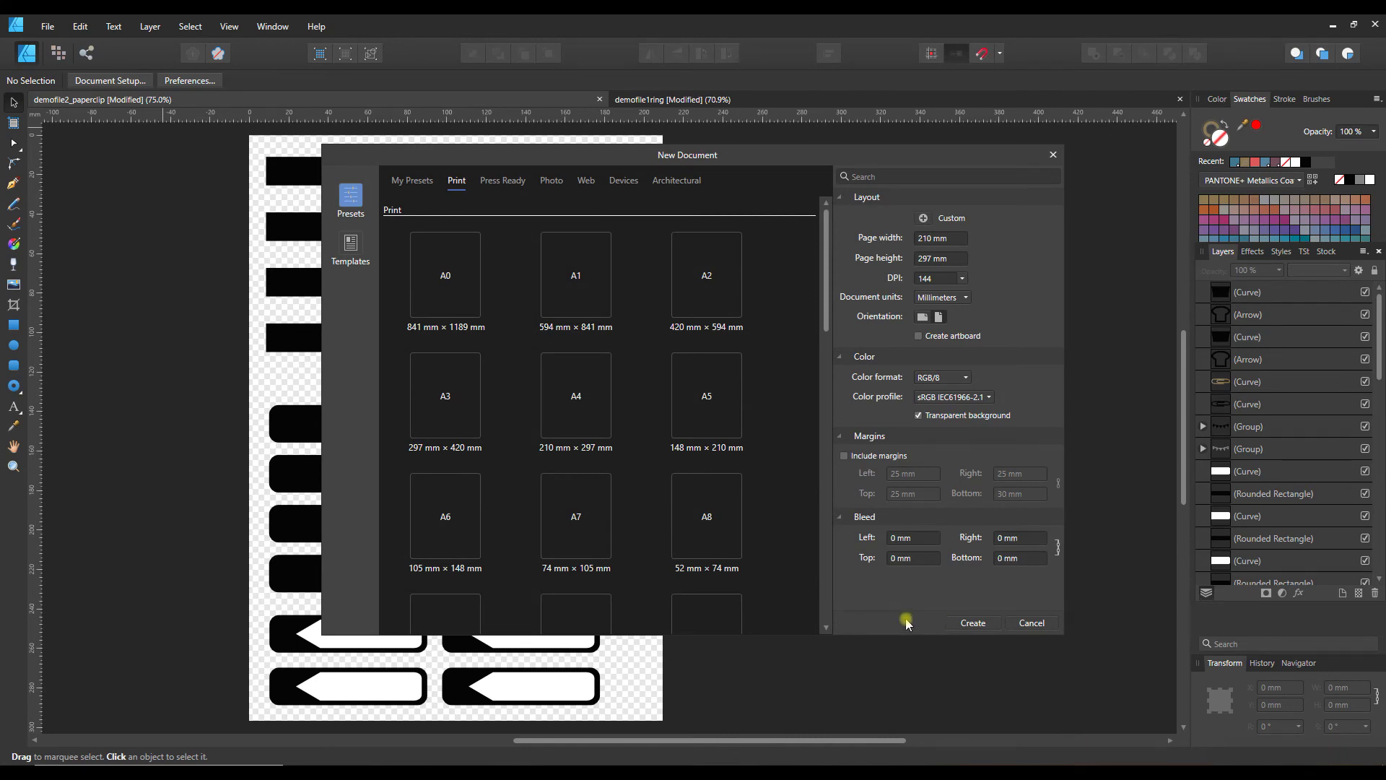
click(578, 408)
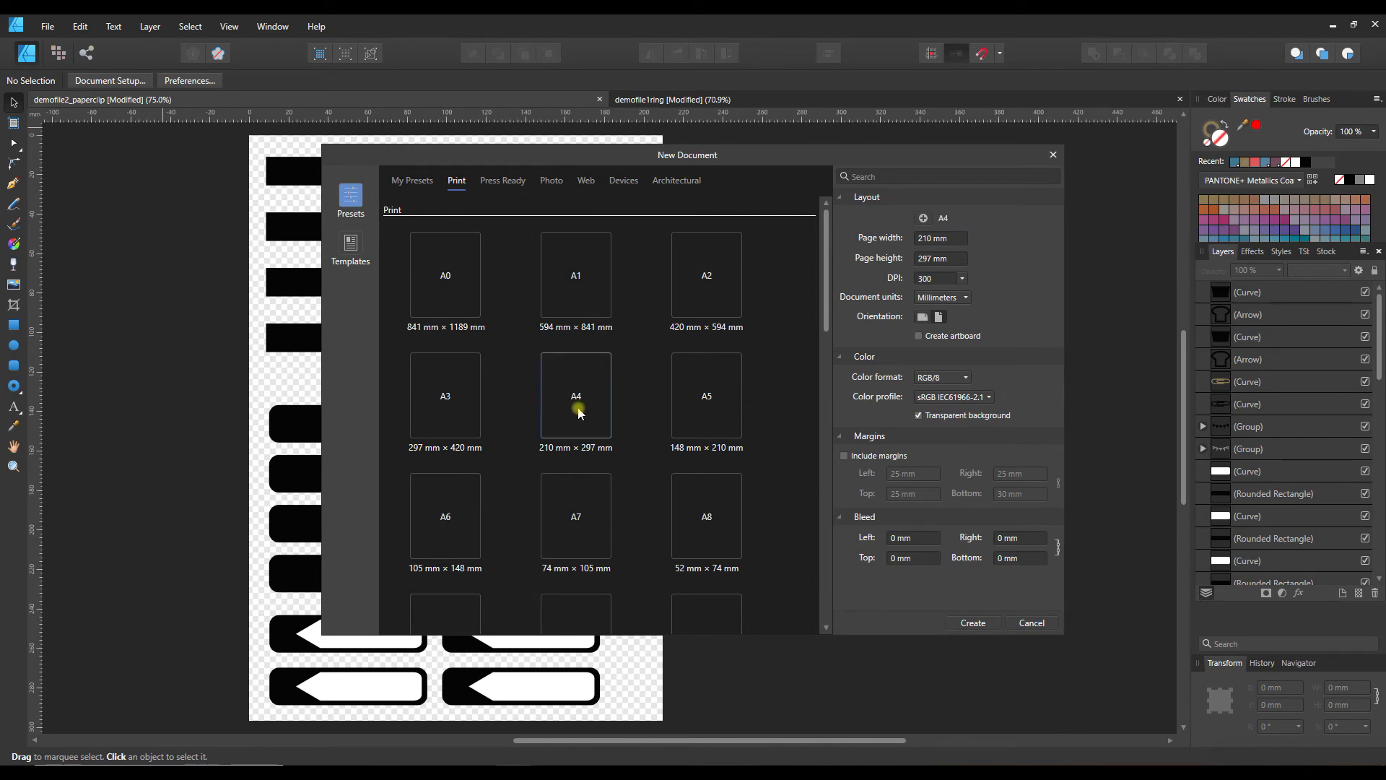
click(960, 278)
click(918, 331)
click(966, 626)
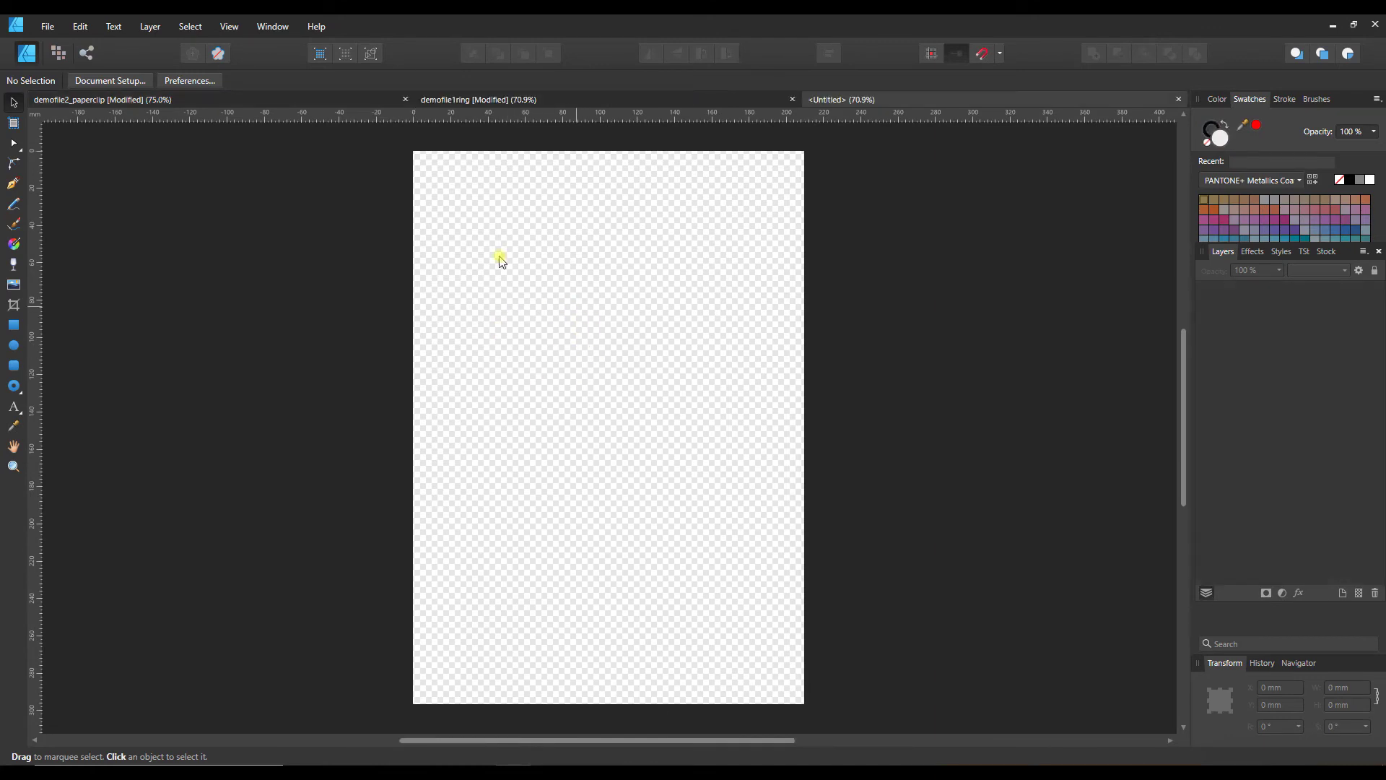
Marquee-select and copy the grey ringed sticker in the ring sheet's third column
click(495, 107)
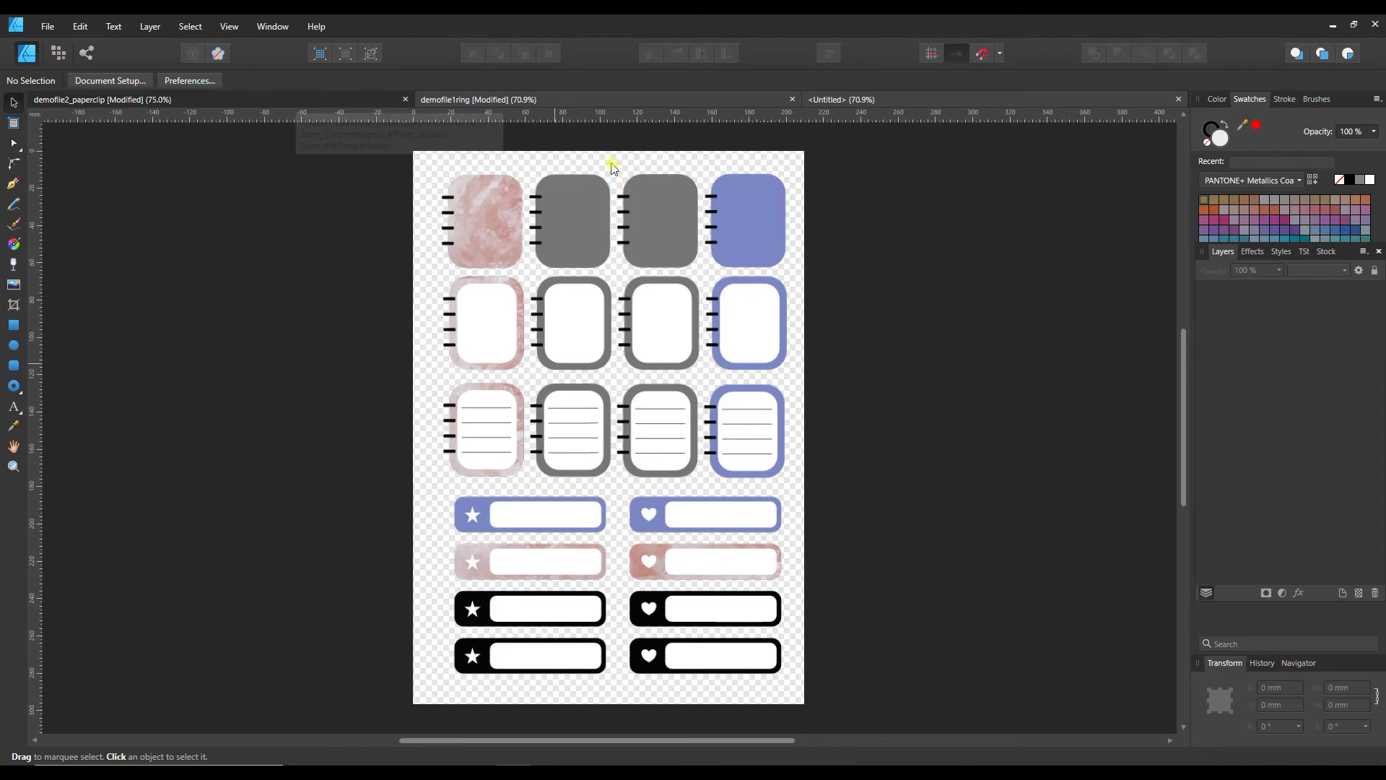
click(653, 214)
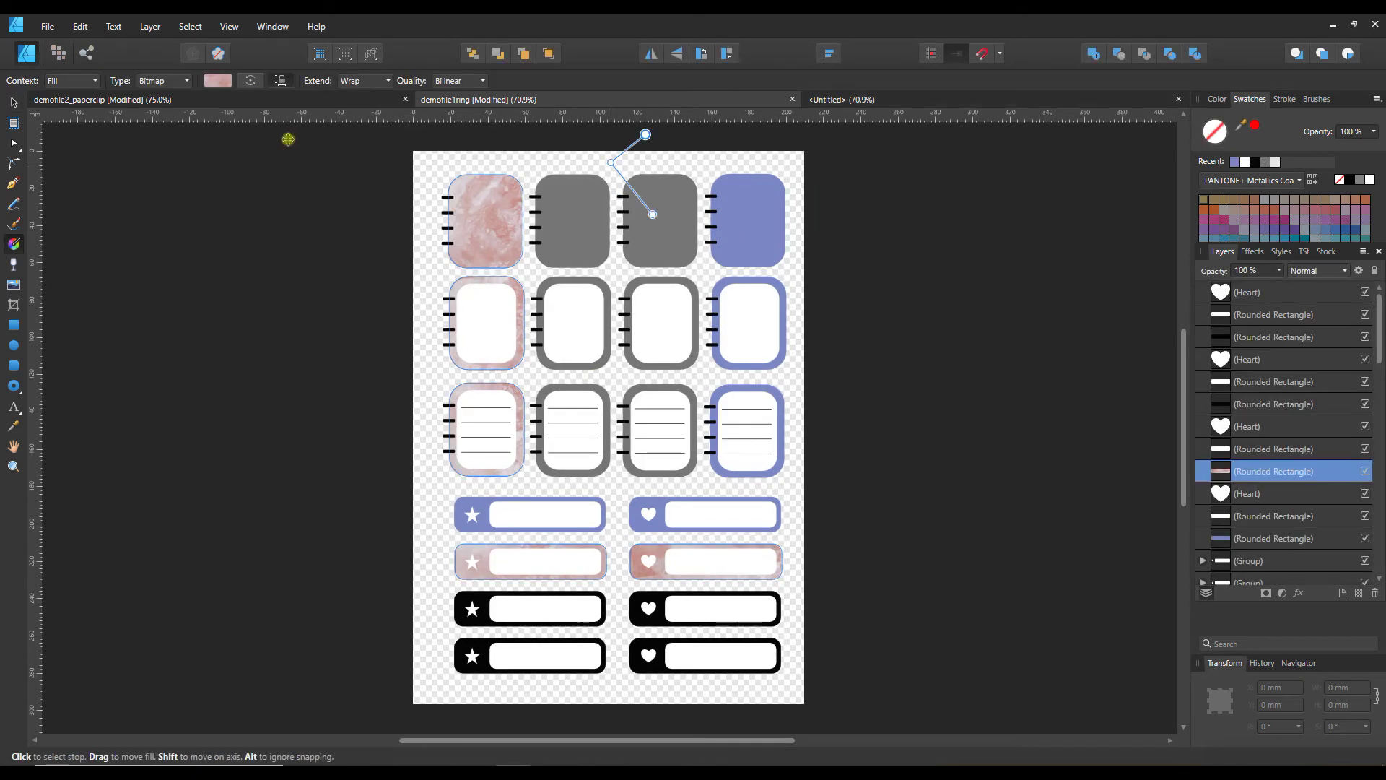
click(13, 102)
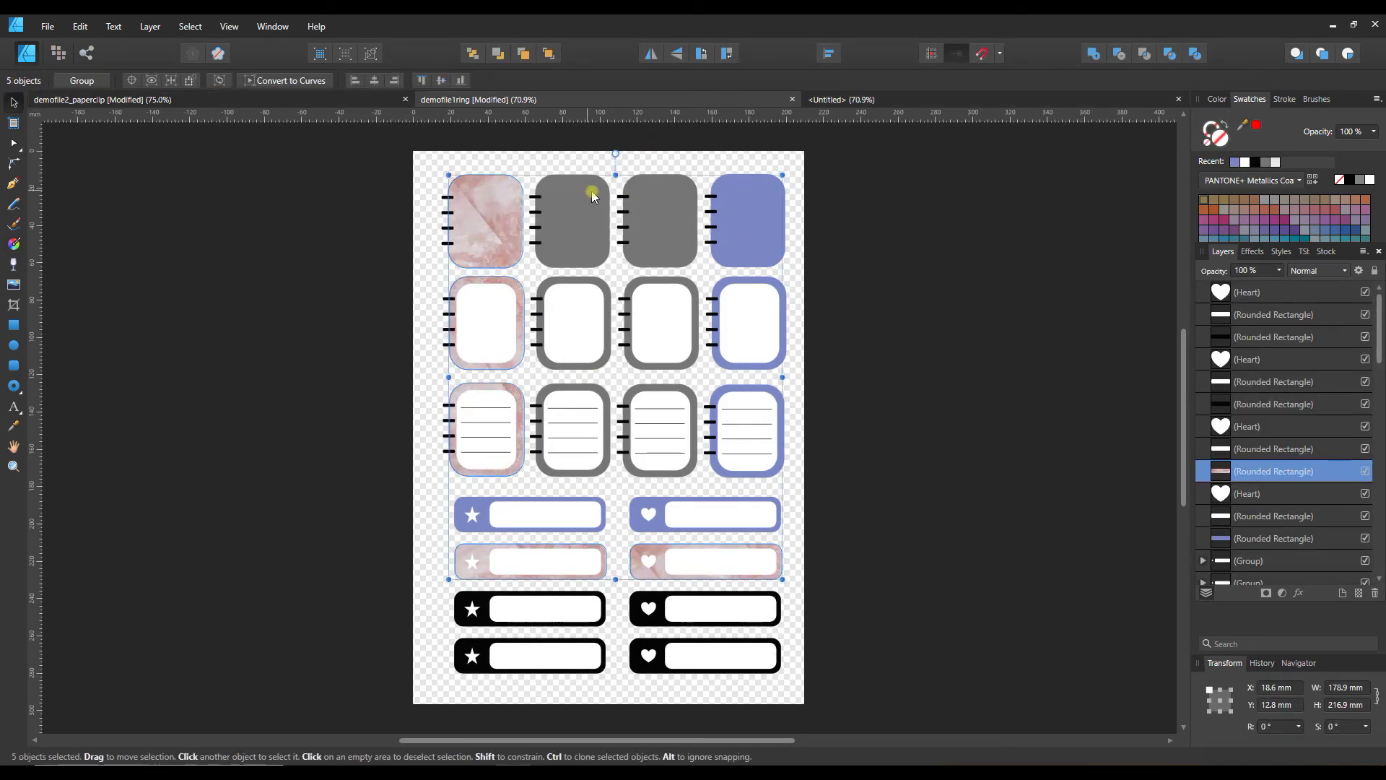
click(874, 240)
drag(612, 167, 701, 270)
key(ctrl+c)
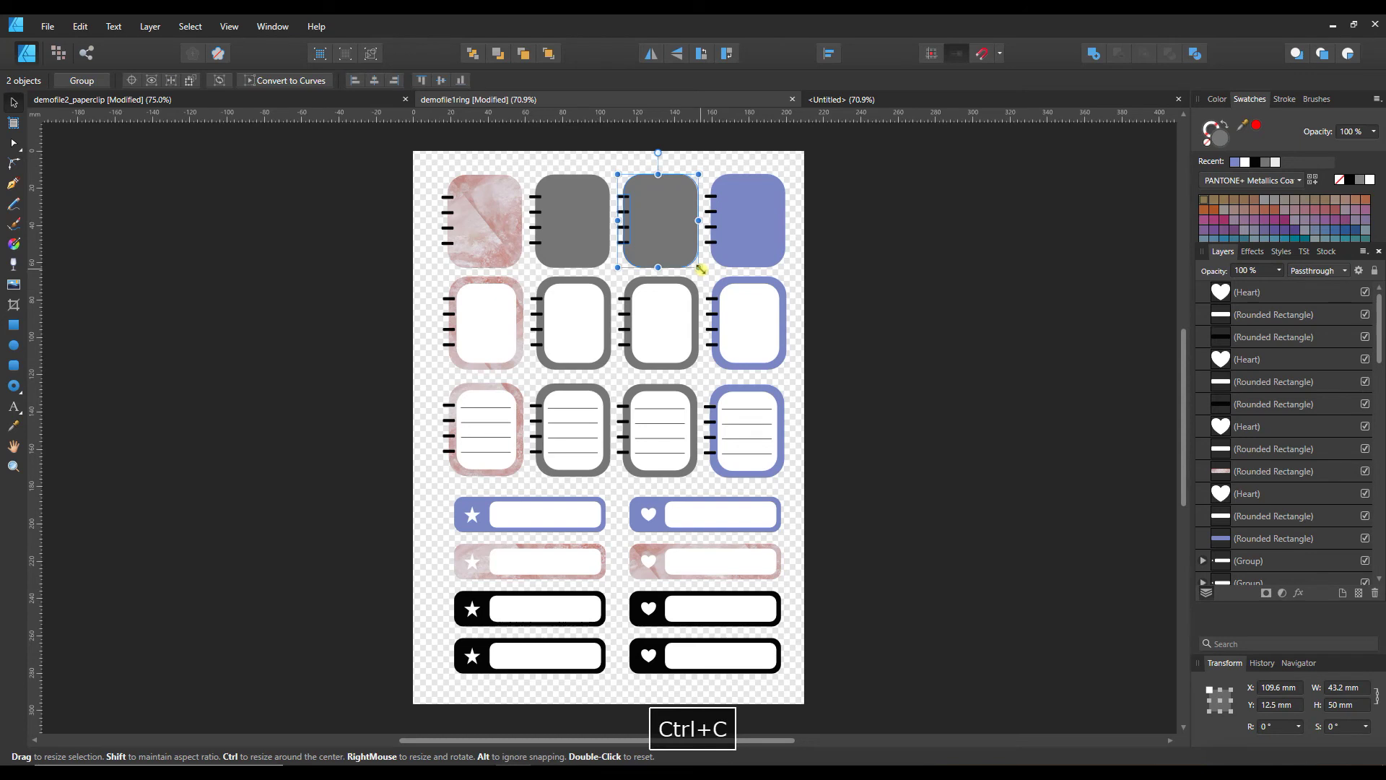
Paste the grey ringed sticker onto the new Untitled page
click(80, 27)
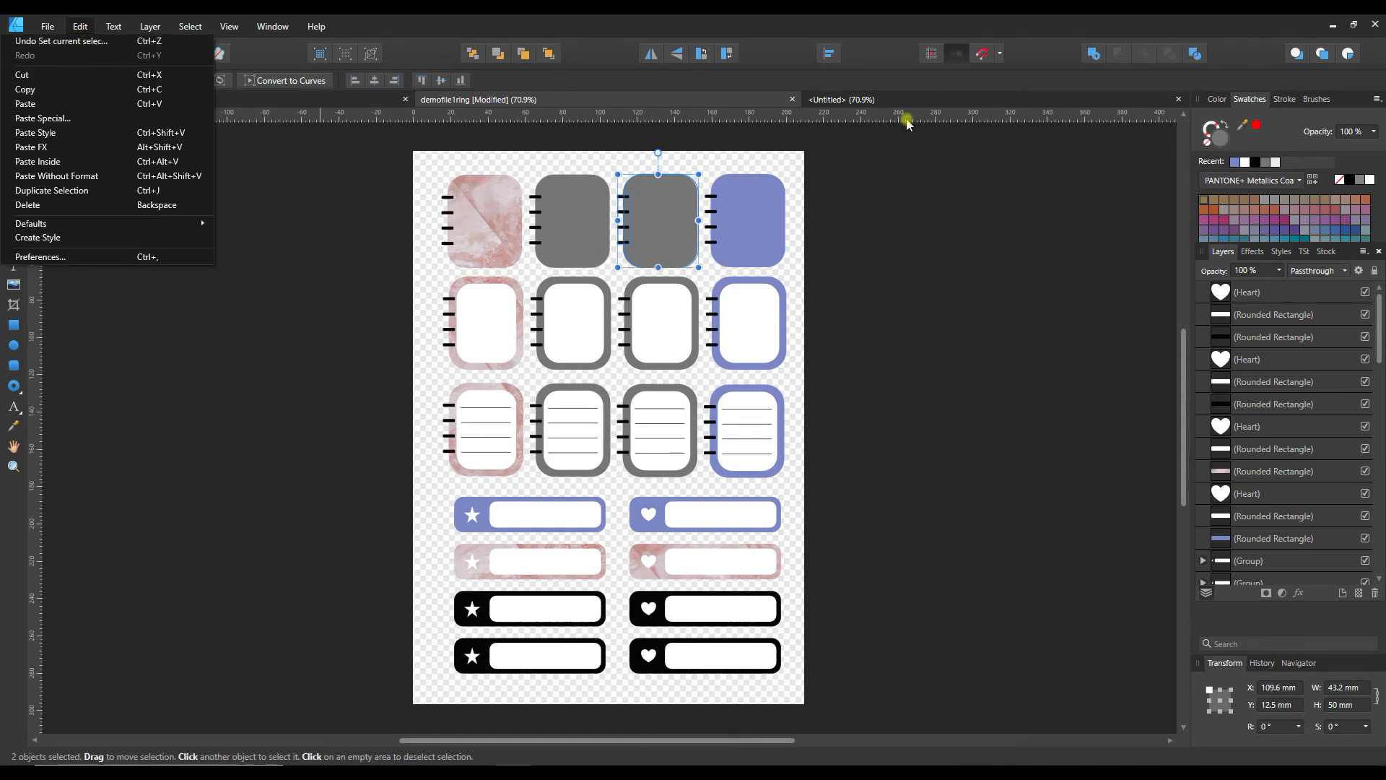
click(888, 105)
click(894, 102)
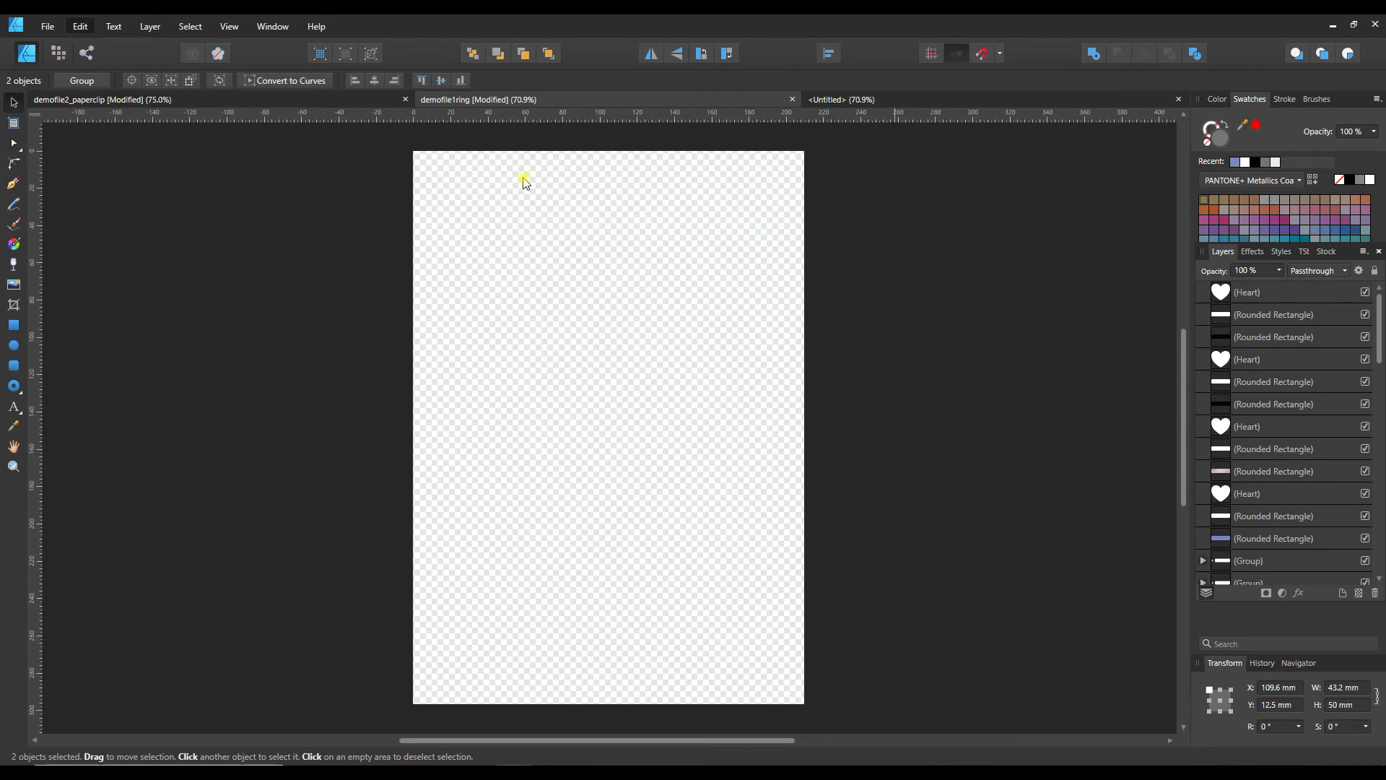
key(ctrl+v)
Paste a second grey sticker copy and move it to the page's left side
click(1013, 419)
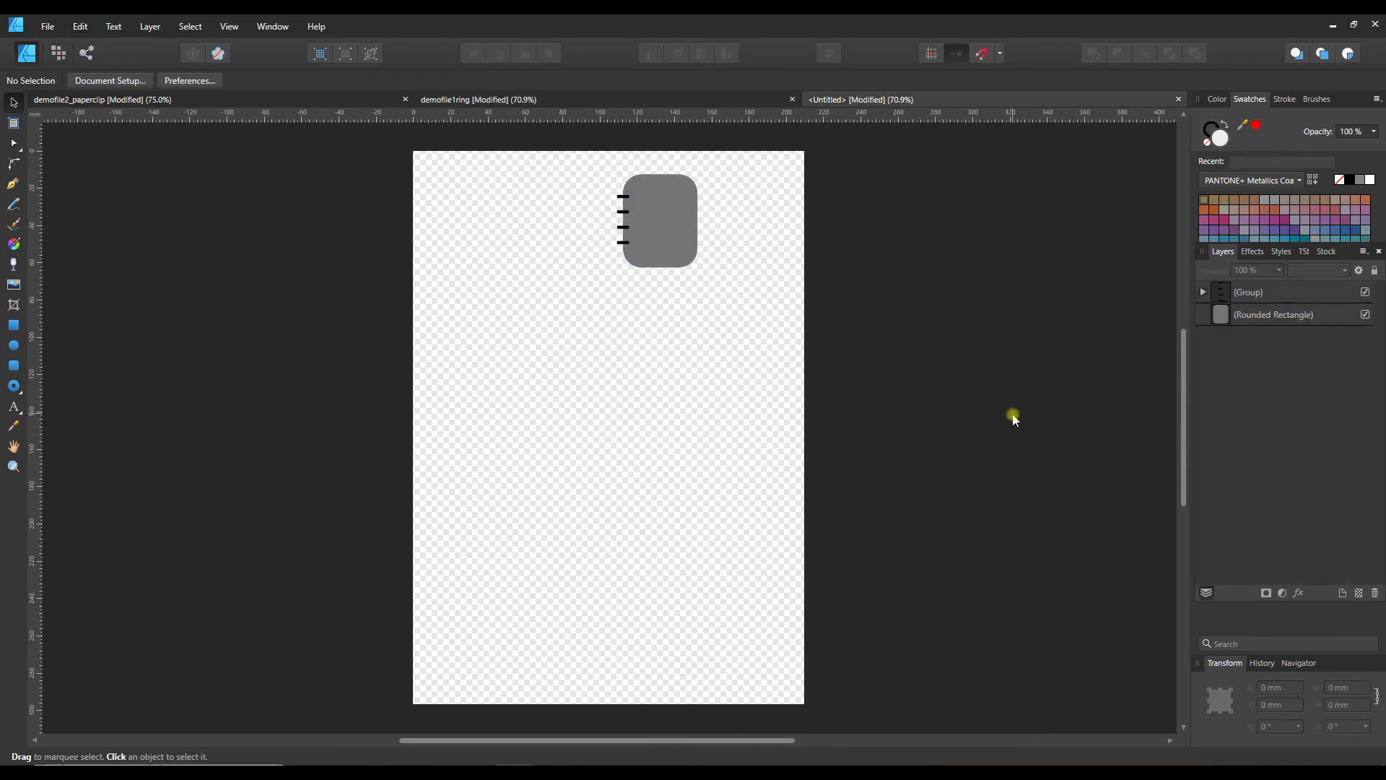
drag(603, 165, 726, 285)
click(474, 265)
key(ctrl+v)
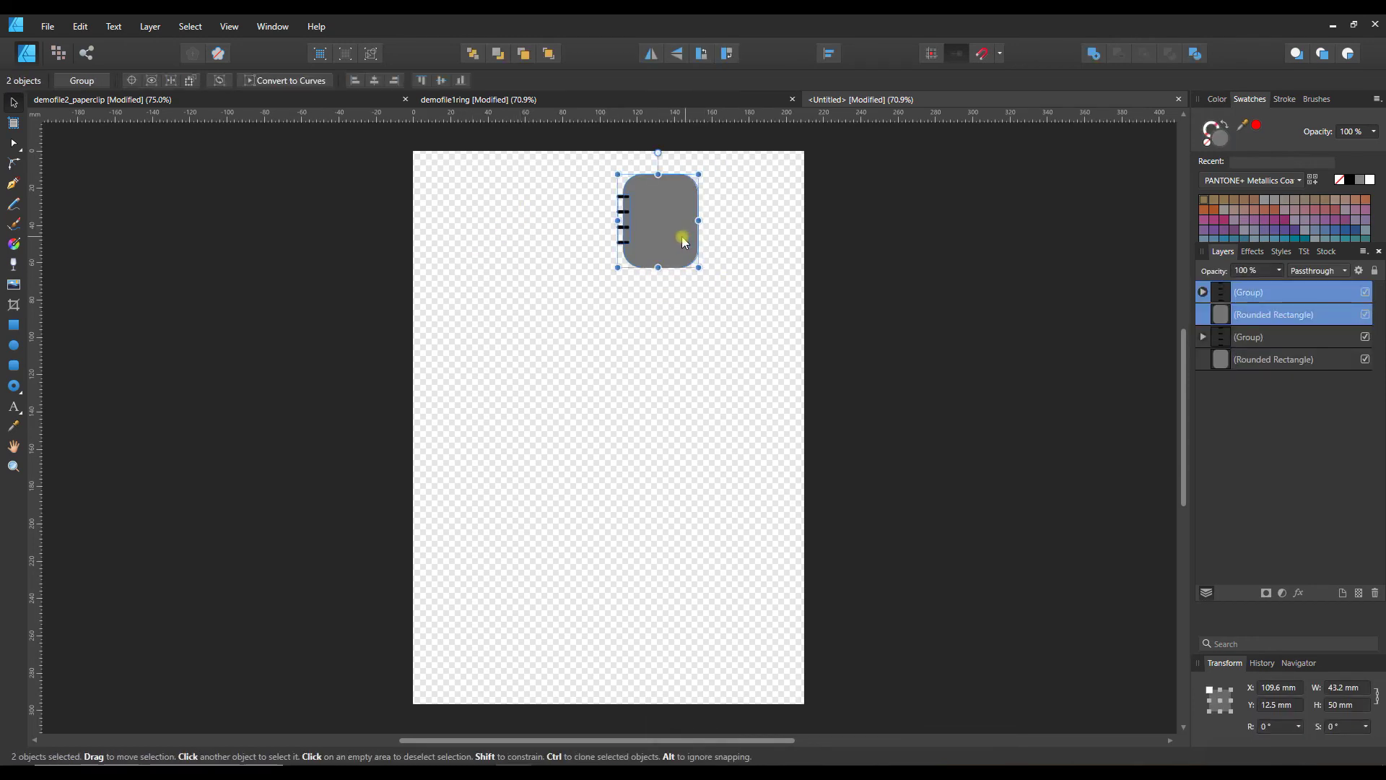
drag(682, 236, 501, 232)
Paste a third grey sticker copy and place it between the other two
key(ctrl+v)
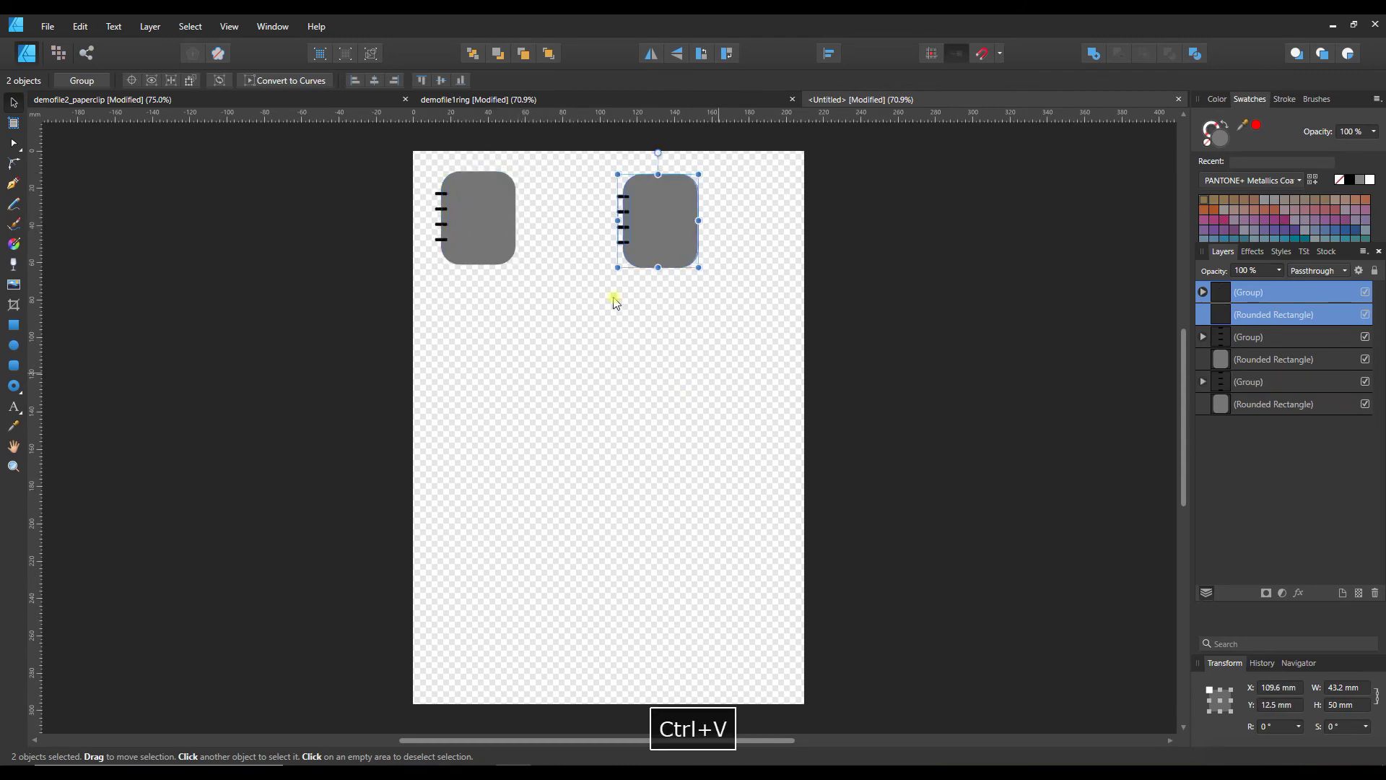
drag(675, 216, 584, 218)
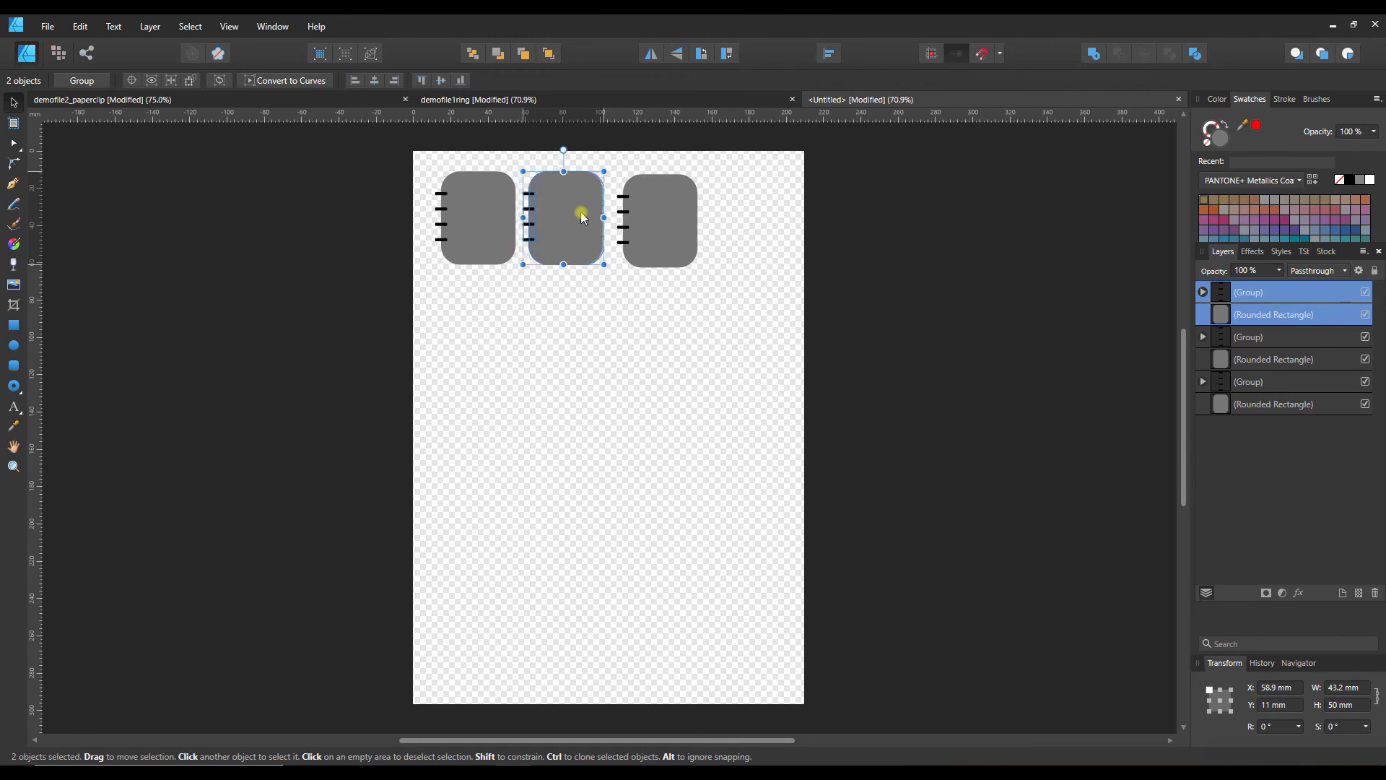
click(672, 241)
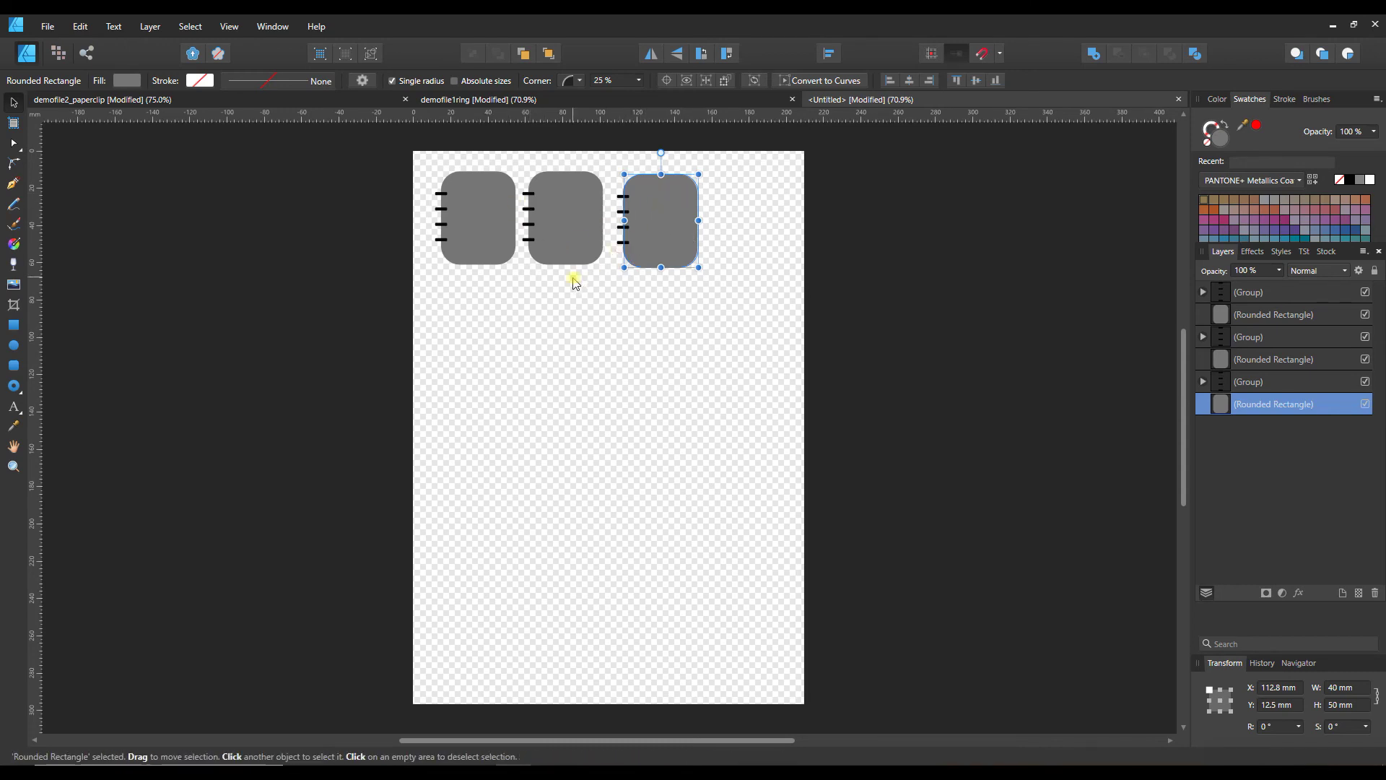
click(605, 303)
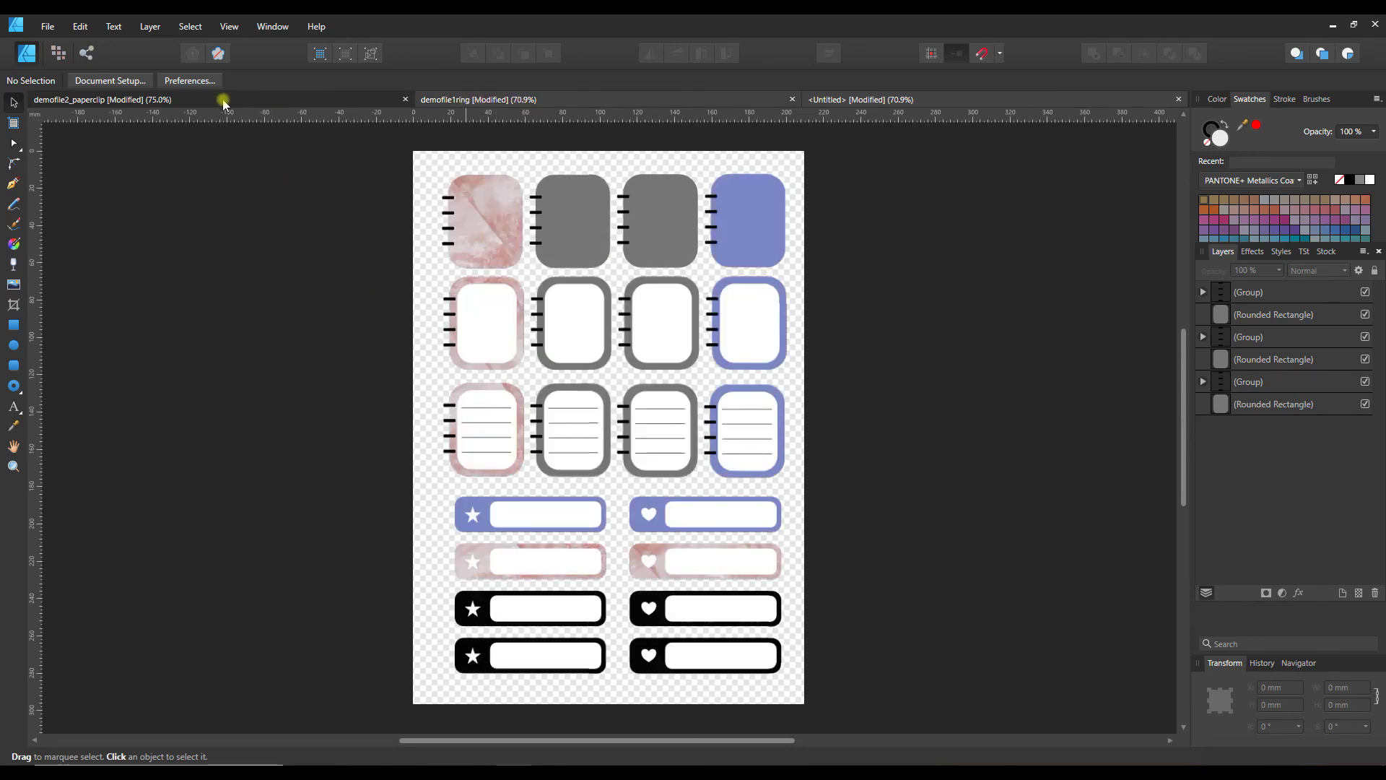
Copy the bottom four black-and-white arrow labels from demofile2_paperclip and paste them under the three stickers
click(278, 101)
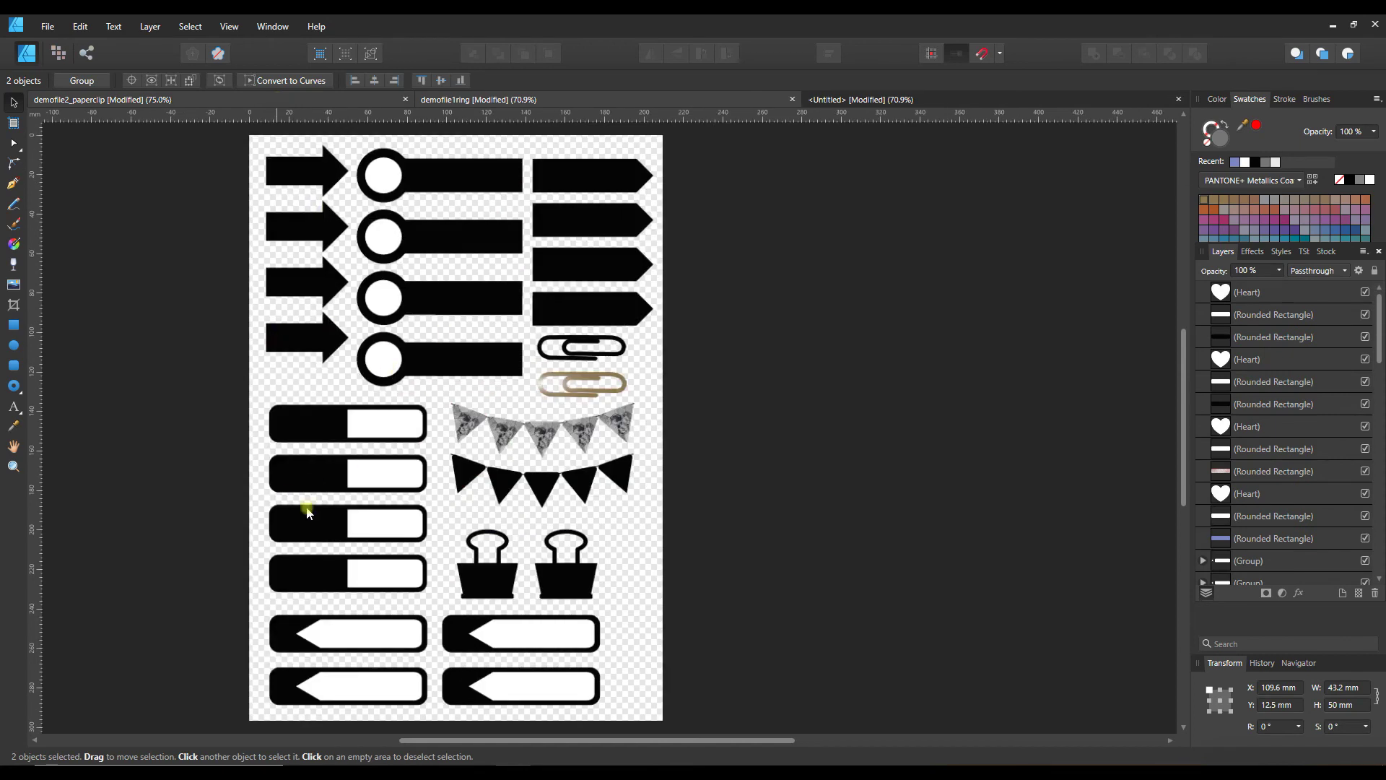
drag(264, 612, 619, 722)
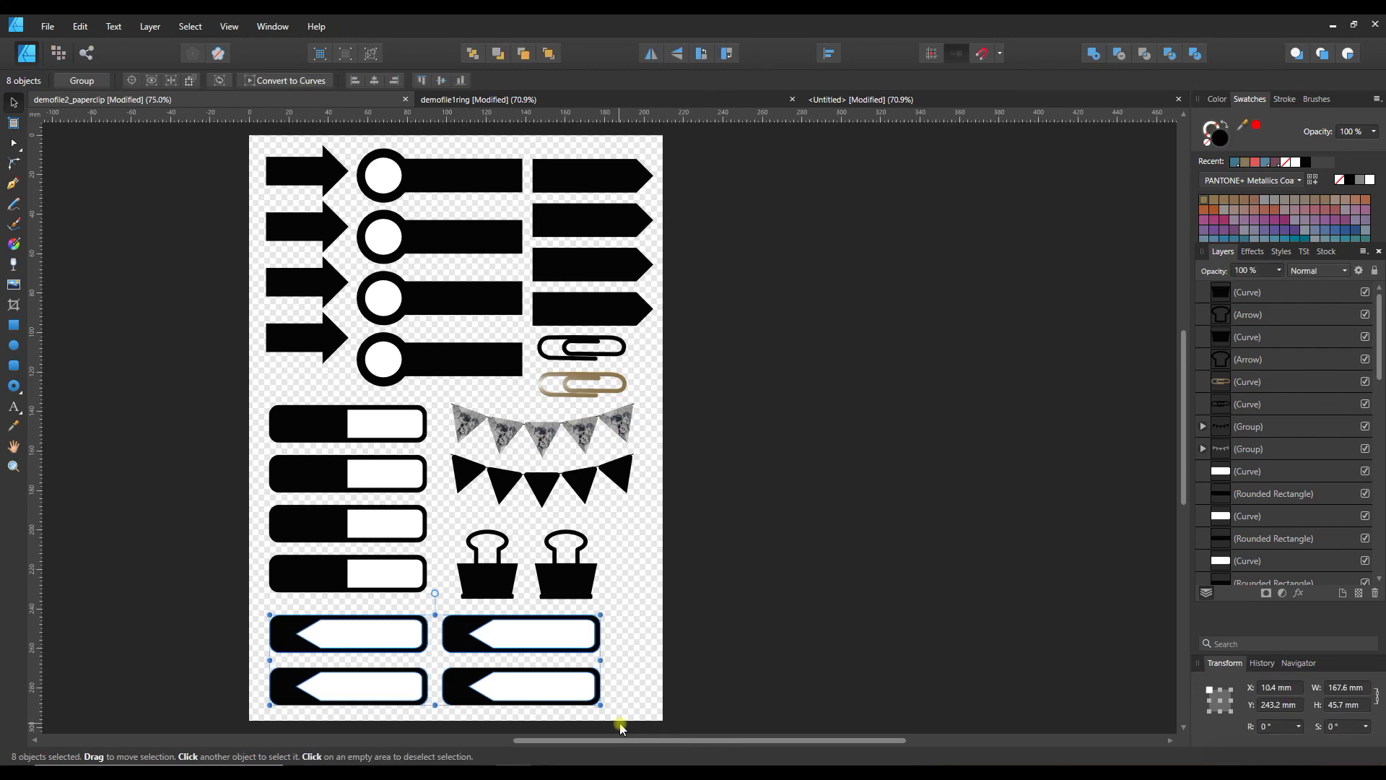
key(ctrl+c)
click(873, 99)
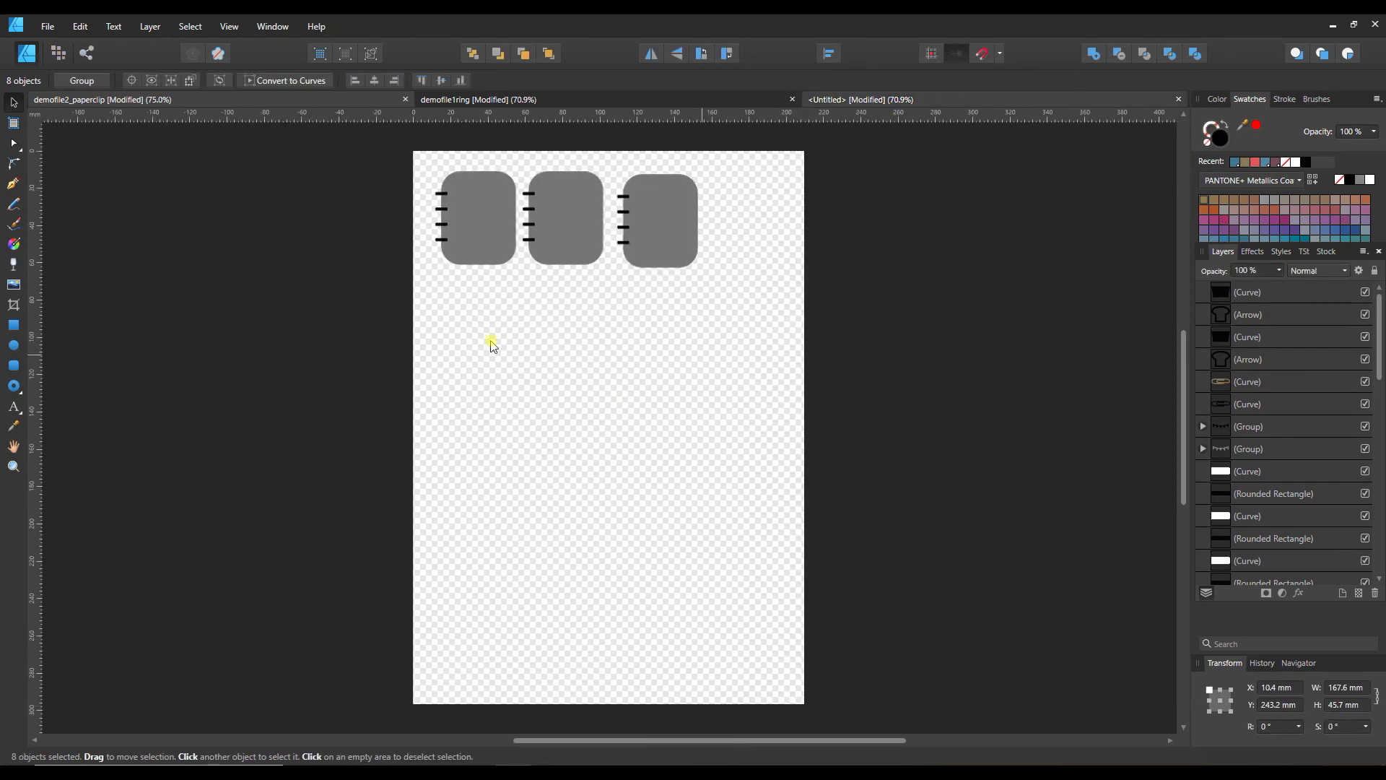
key(ctrl+v)
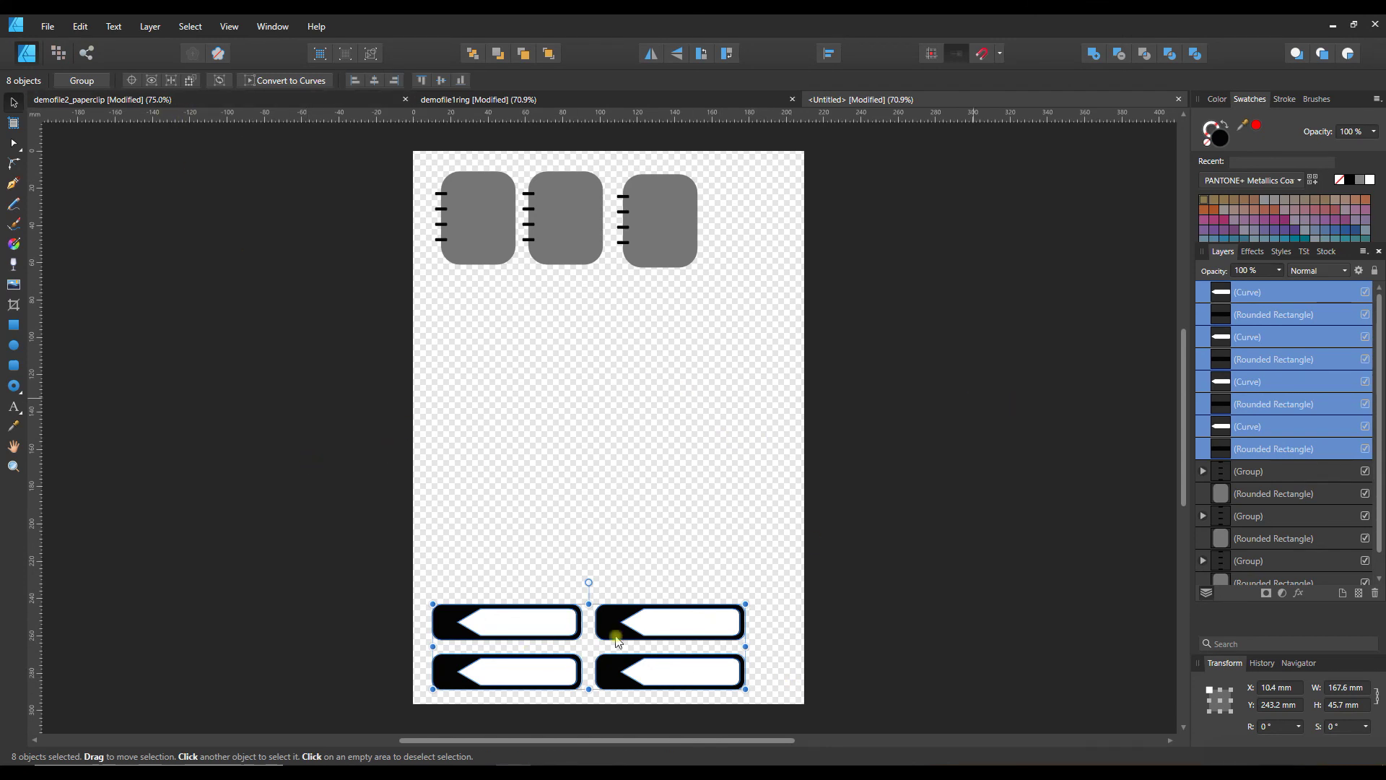
drag(609, 629, 554, 301)
click(892, 460)
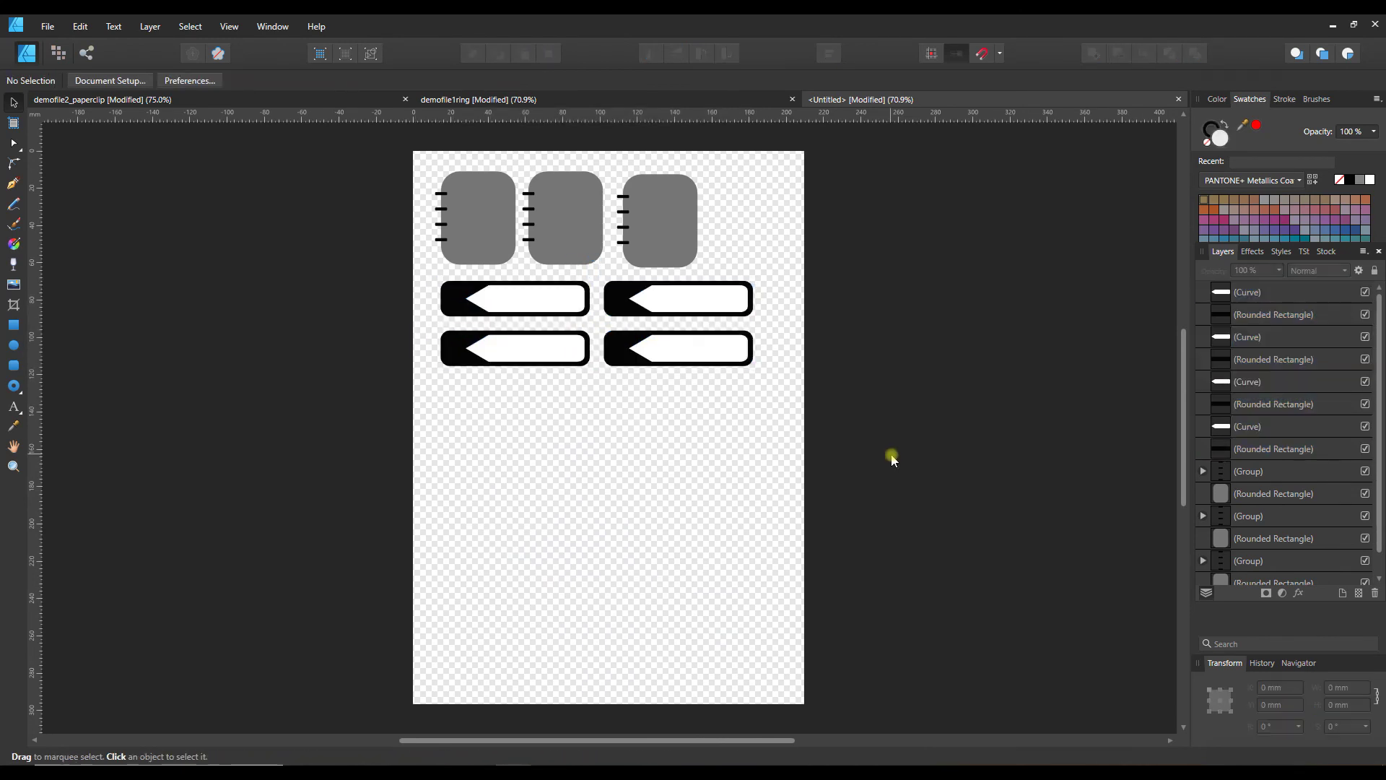